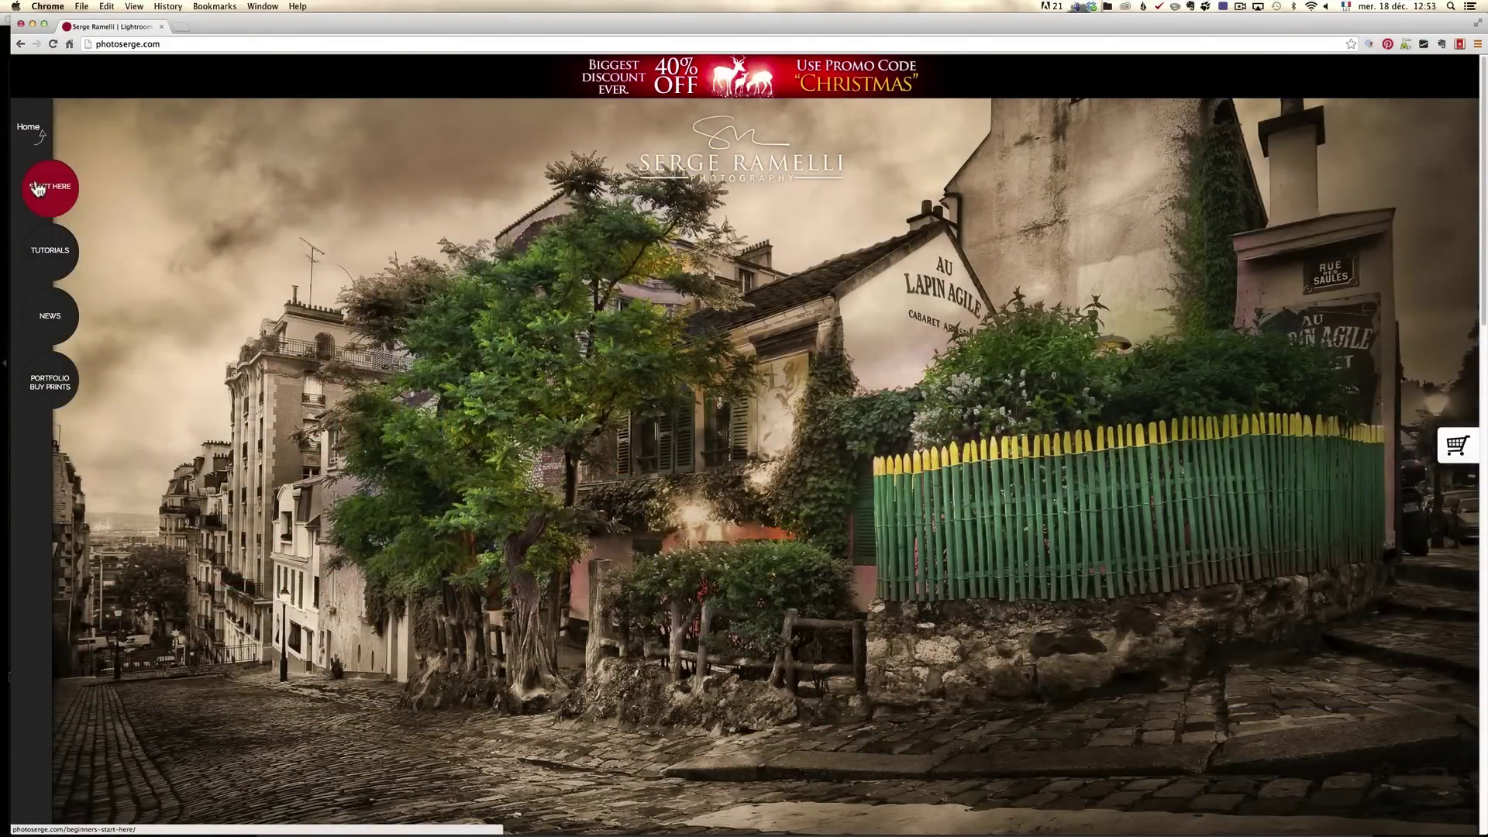
Browse photoserge.com's Lightroom 4 beginner courses, then go to the blog newsletter Sign up page
left_click(41, 186)
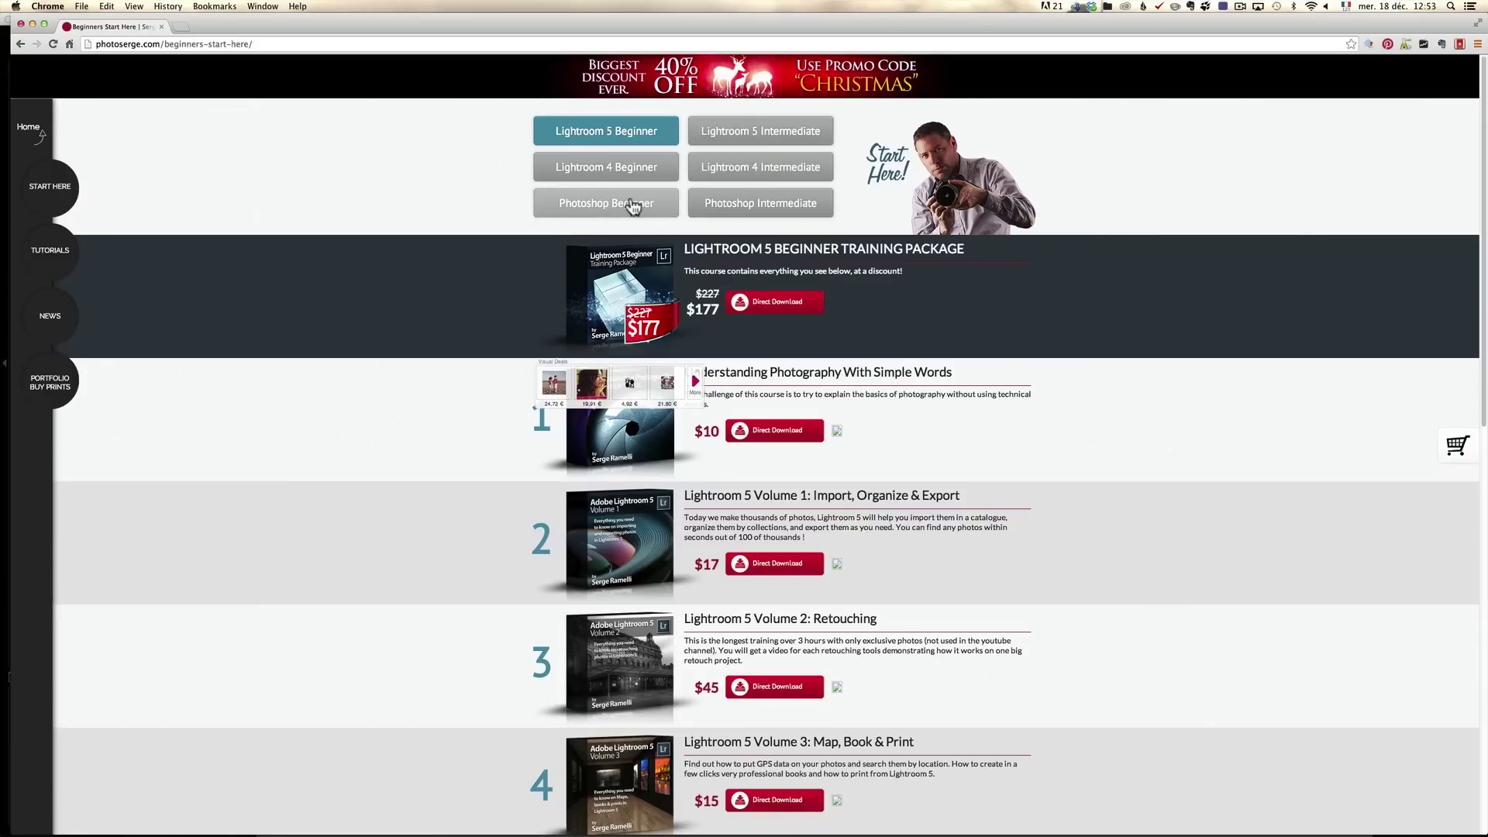
left_click(597, 163)
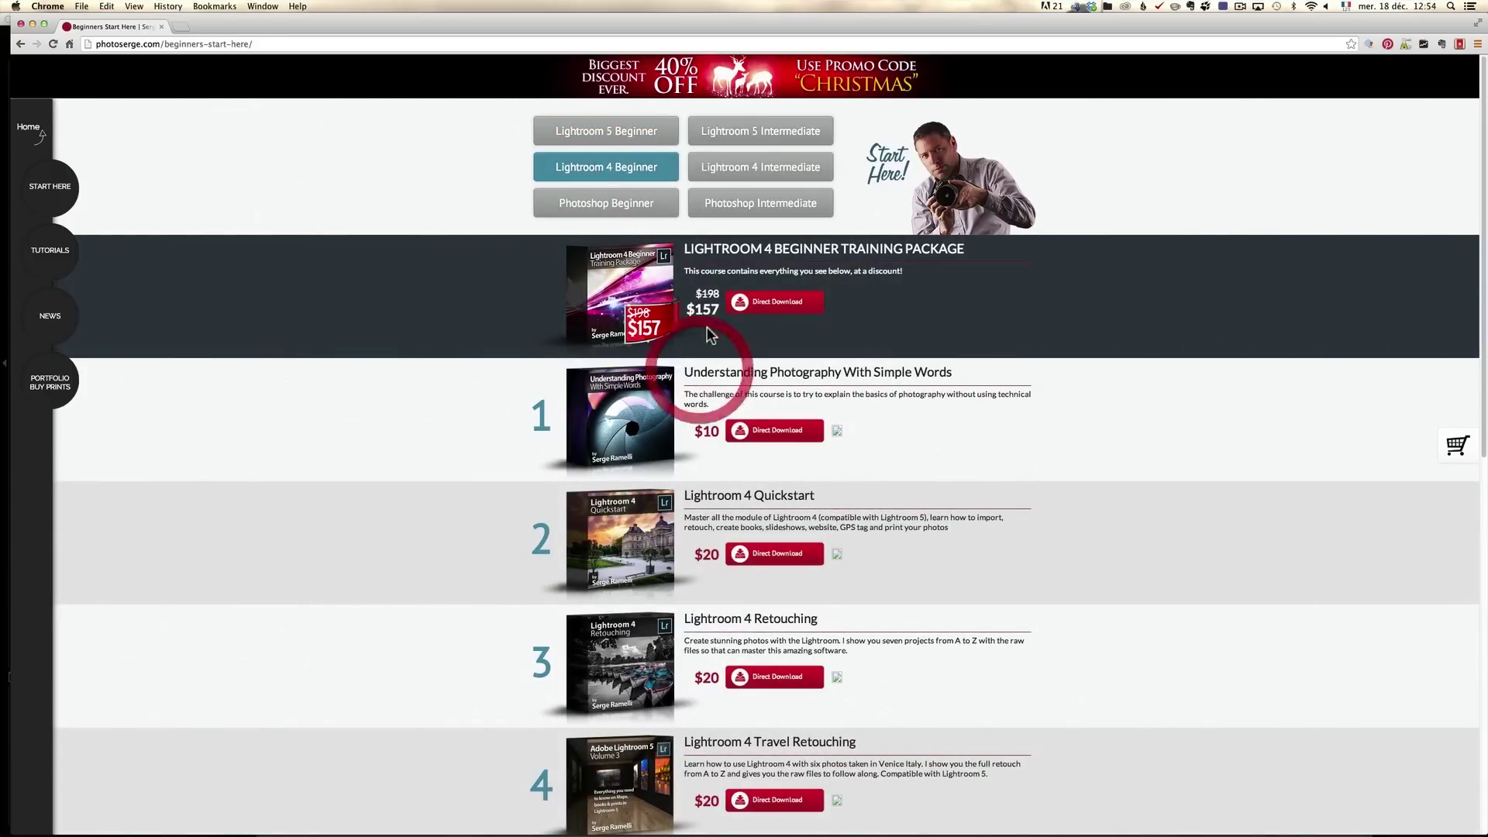
scroll(717, 438, "down", 5)
scroll(714, 431, "down", 5)
scroll(715, 430, "up", 10)
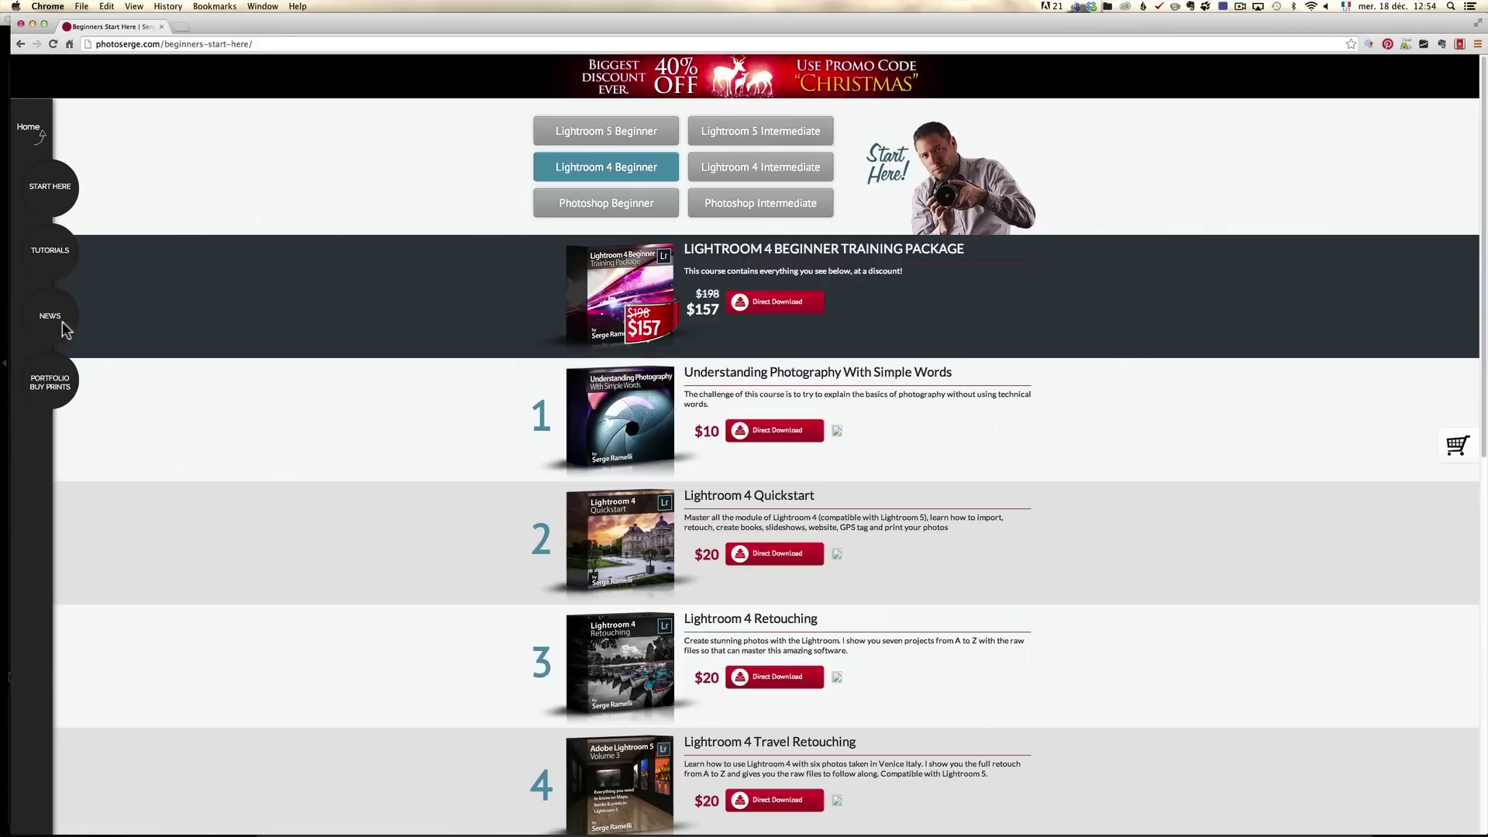
mouse_move(56, 320)
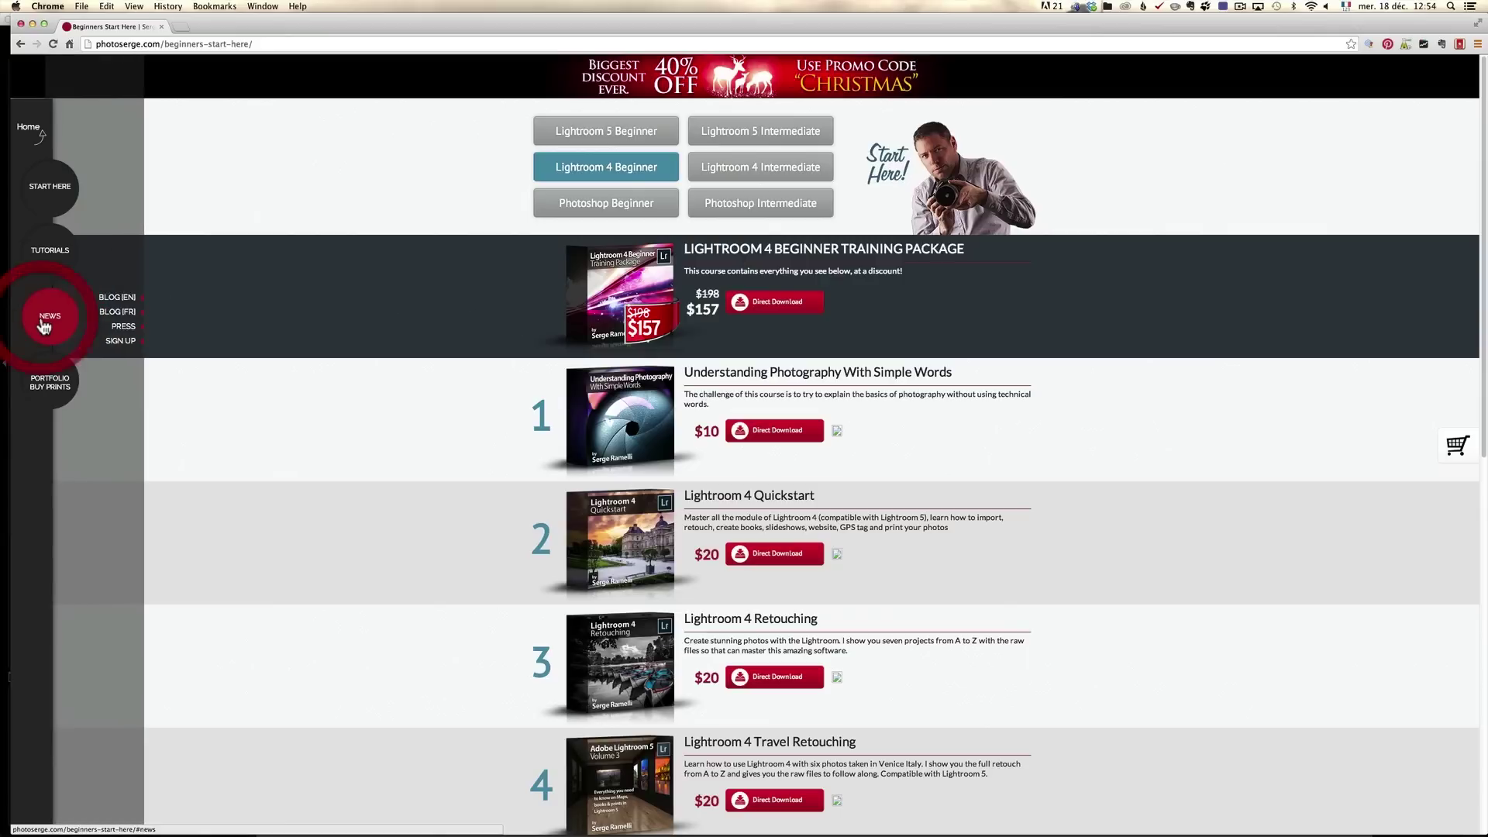
left_click(116, 341)
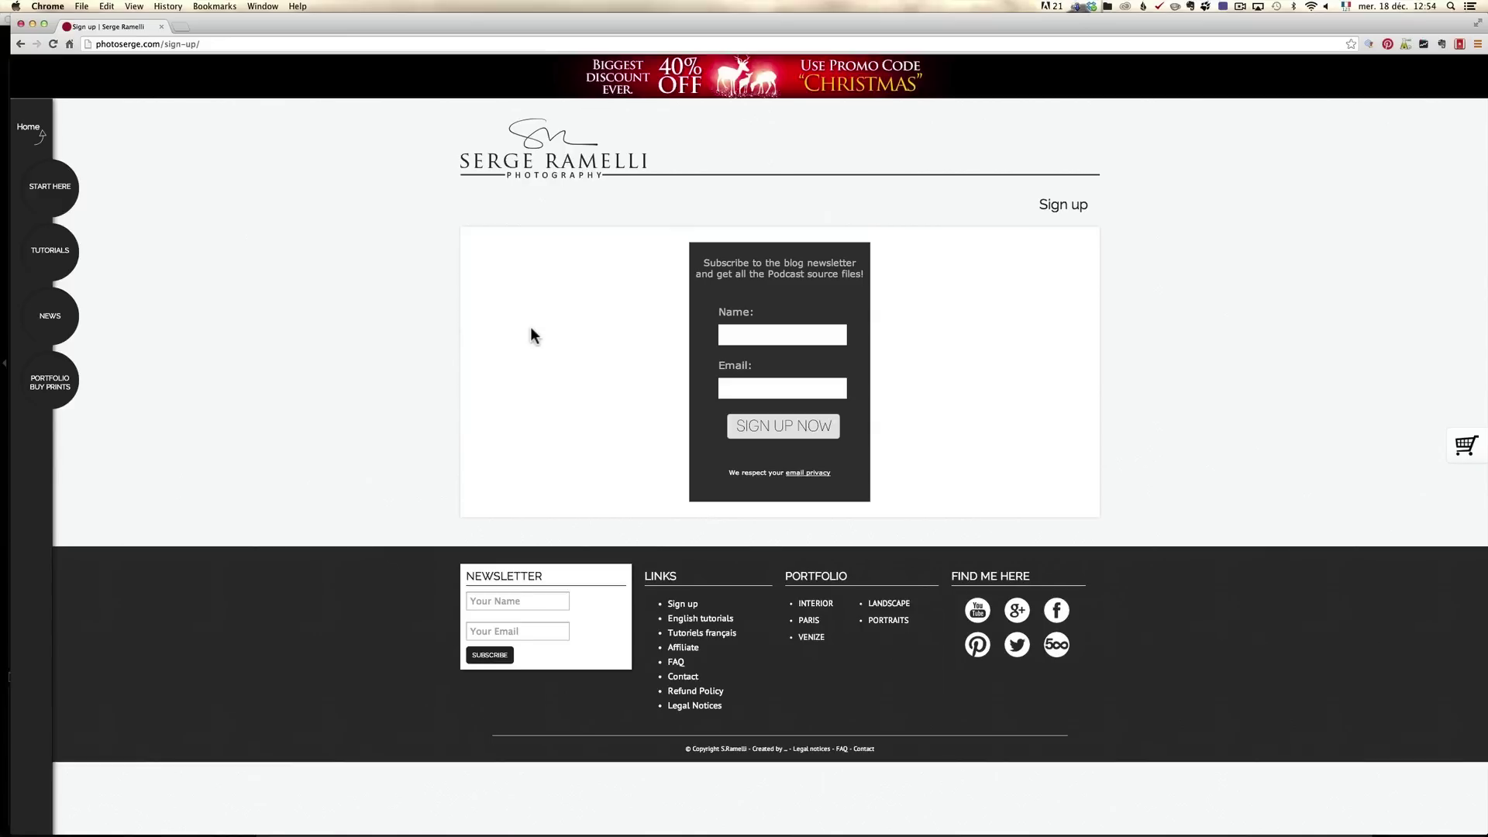
Switch to Lightroom, adjust the system volume and play the motorcycle clip untitled-12.mov
key("super+Tab")
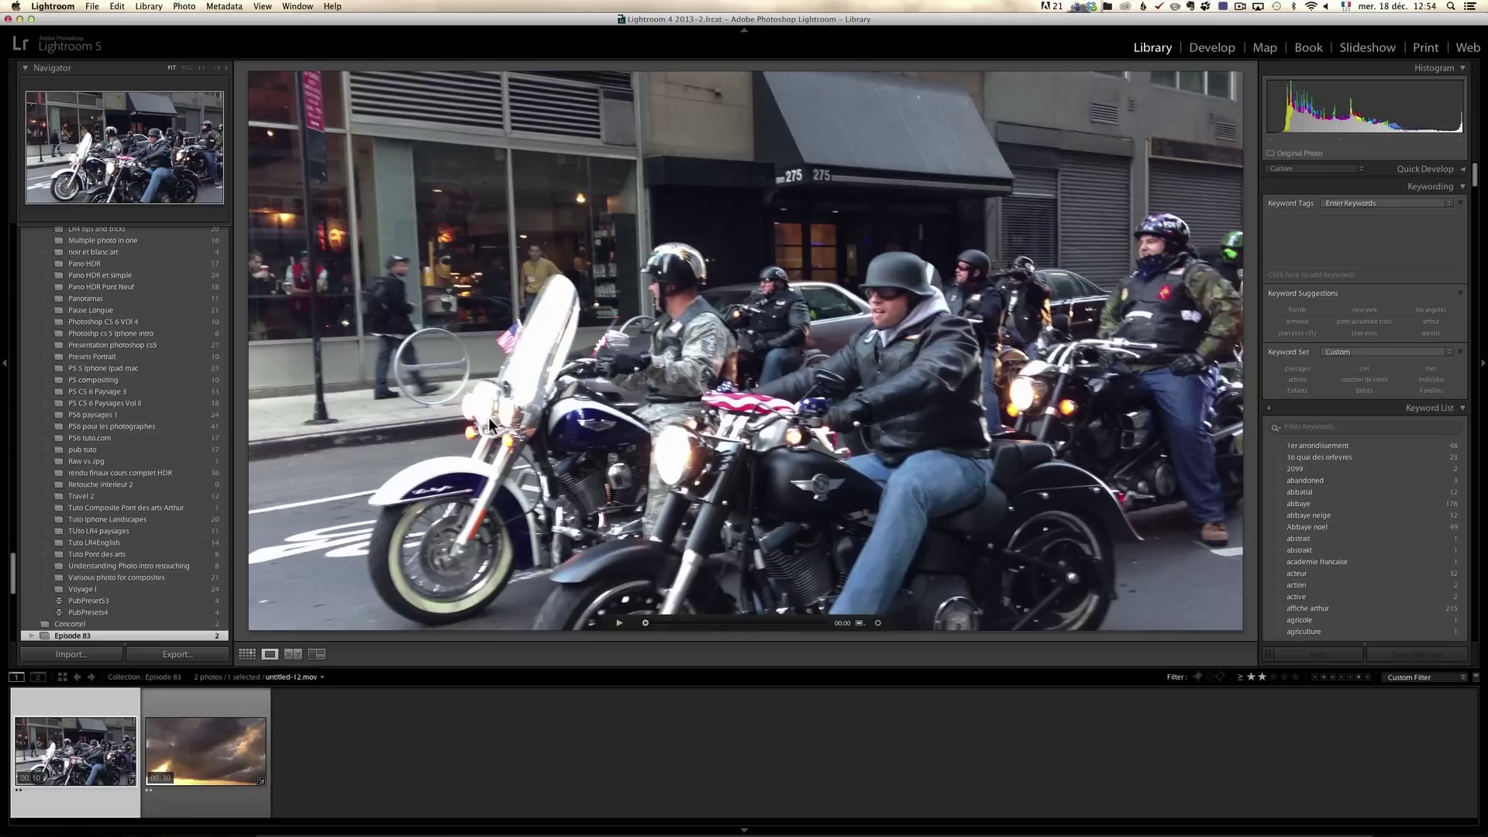
key("XF86AudioRaiseVolume")
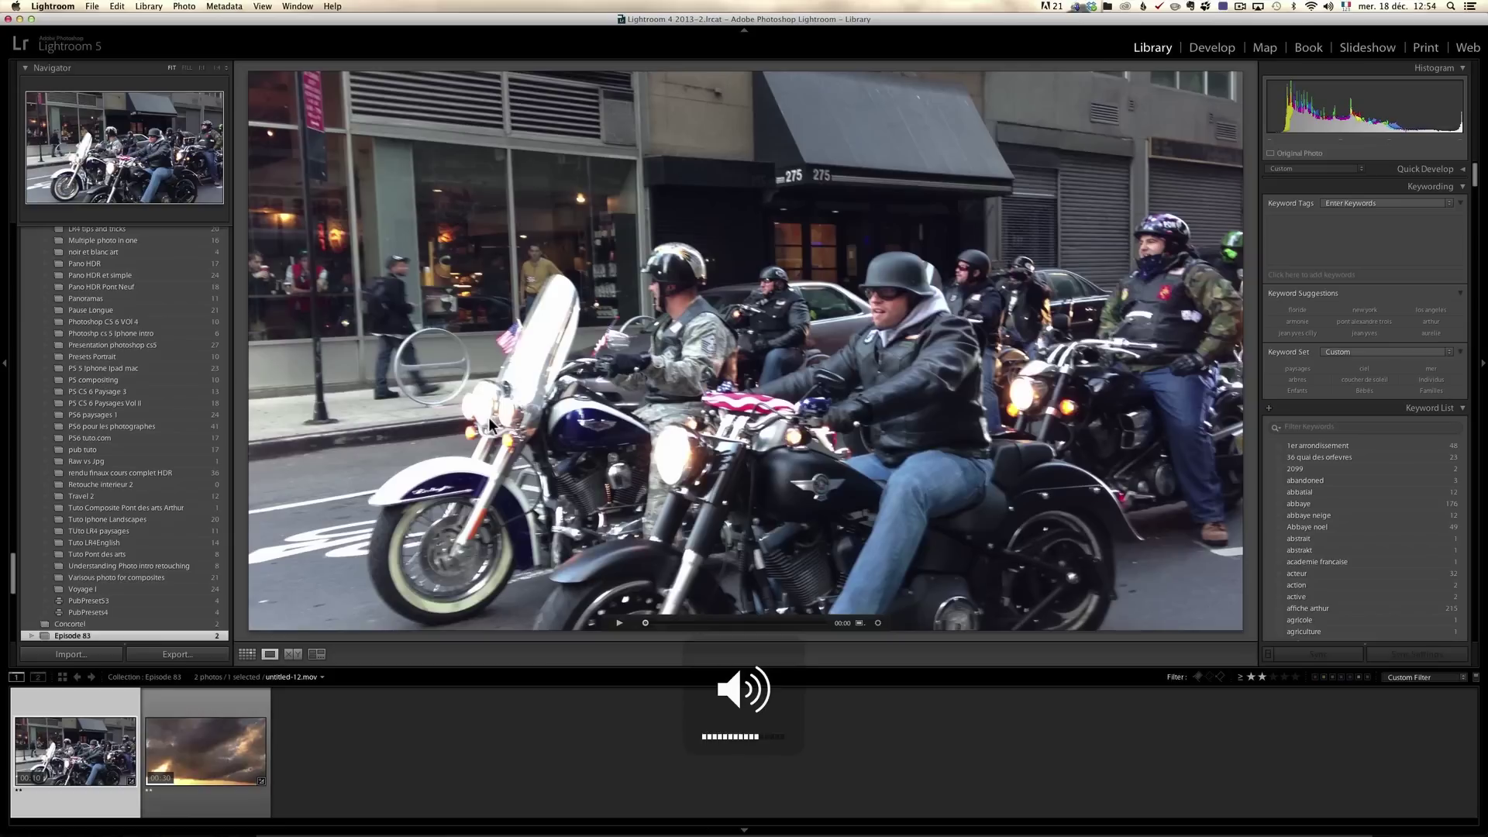
left_click(621, 620)
key("XF86AudioRaiseVolume")
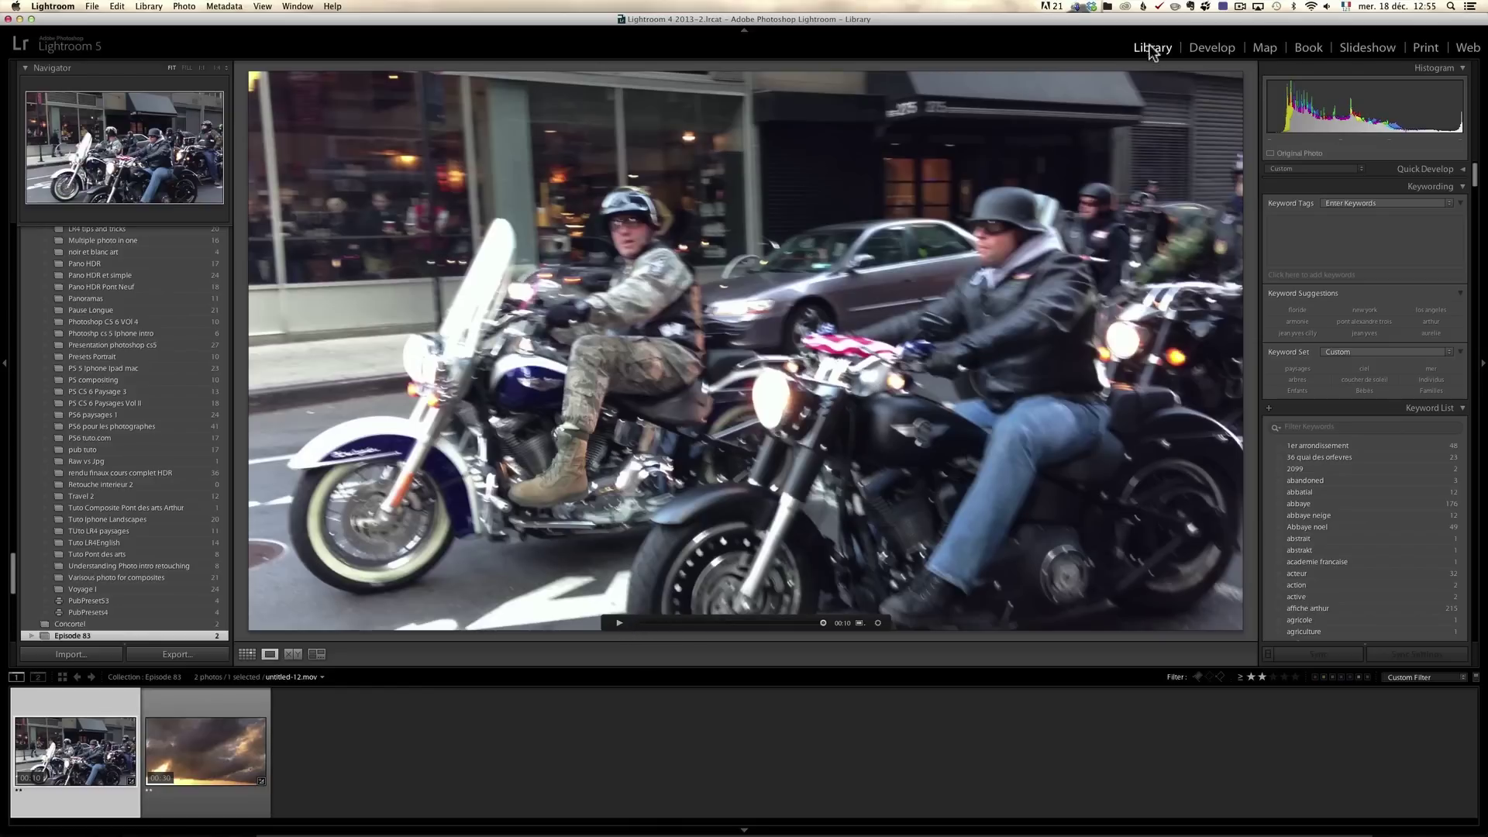
Capture a still at 00:02 of the motorcycle clip and select the new untitled-12-2.jpg
left_click(1213, 50)
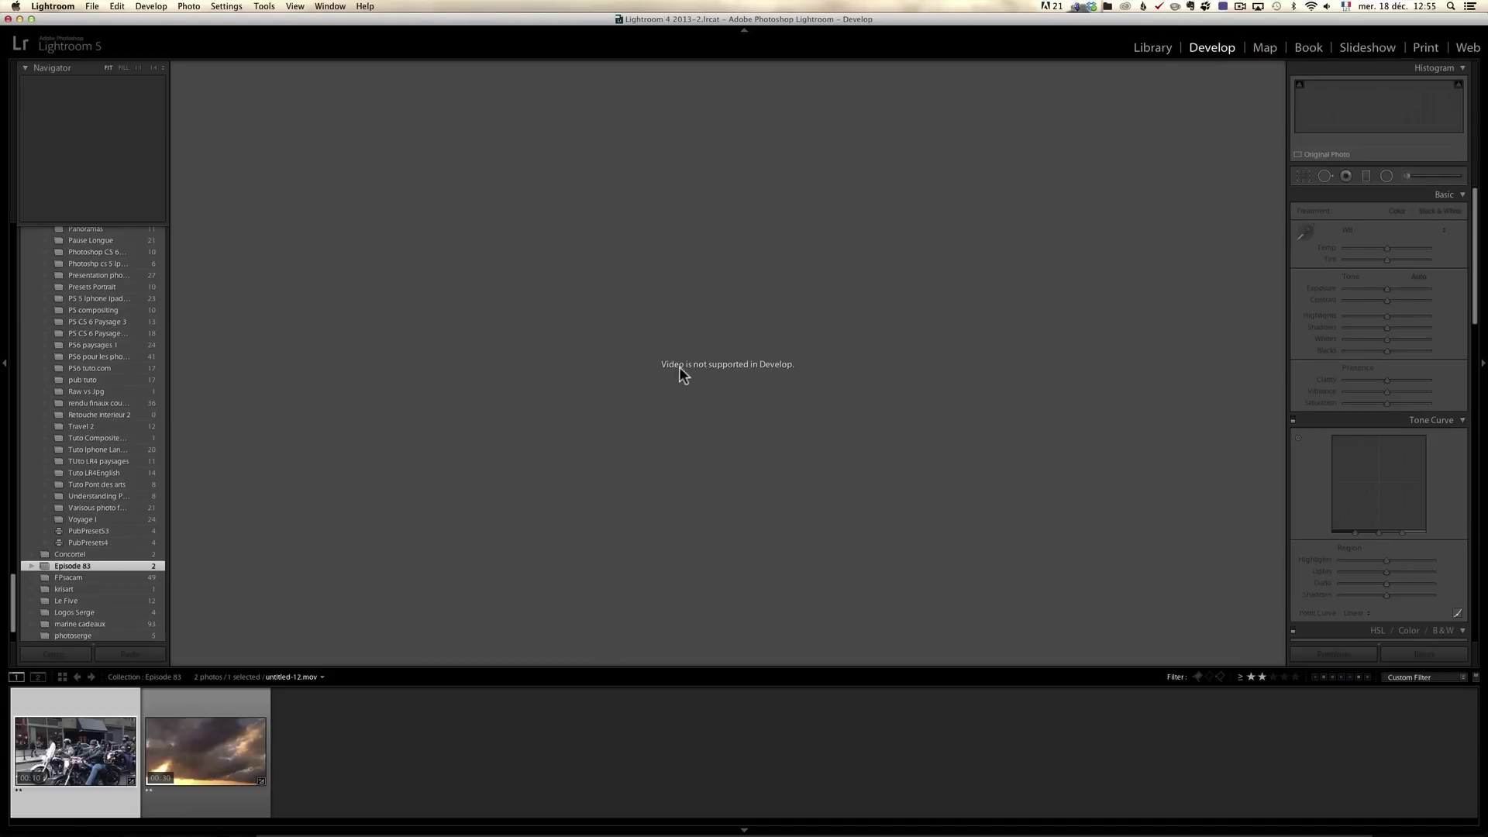
left_click(1161, 50)
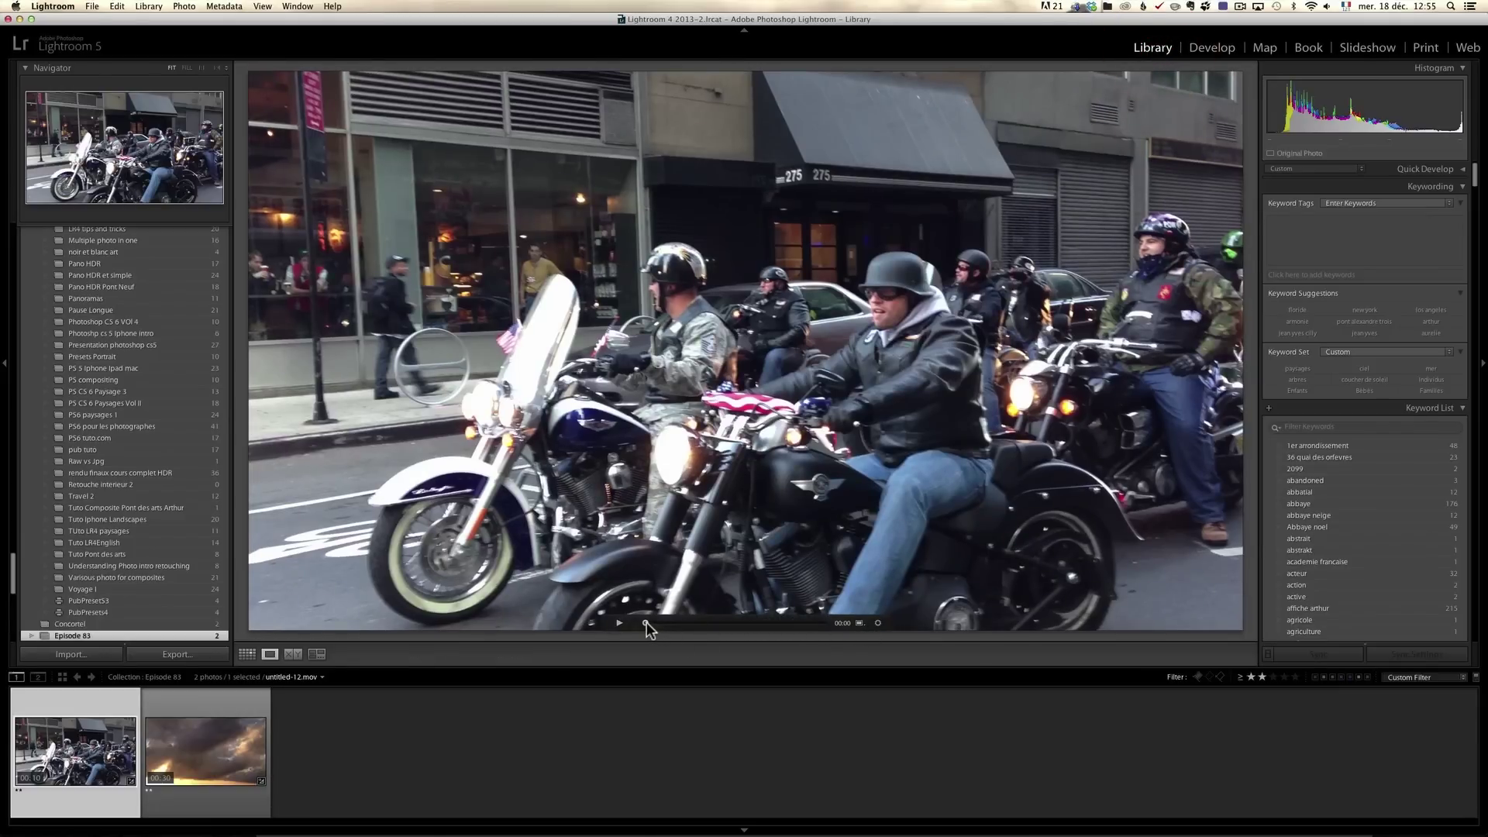
left_click_drag(645, 623, 685, 629)
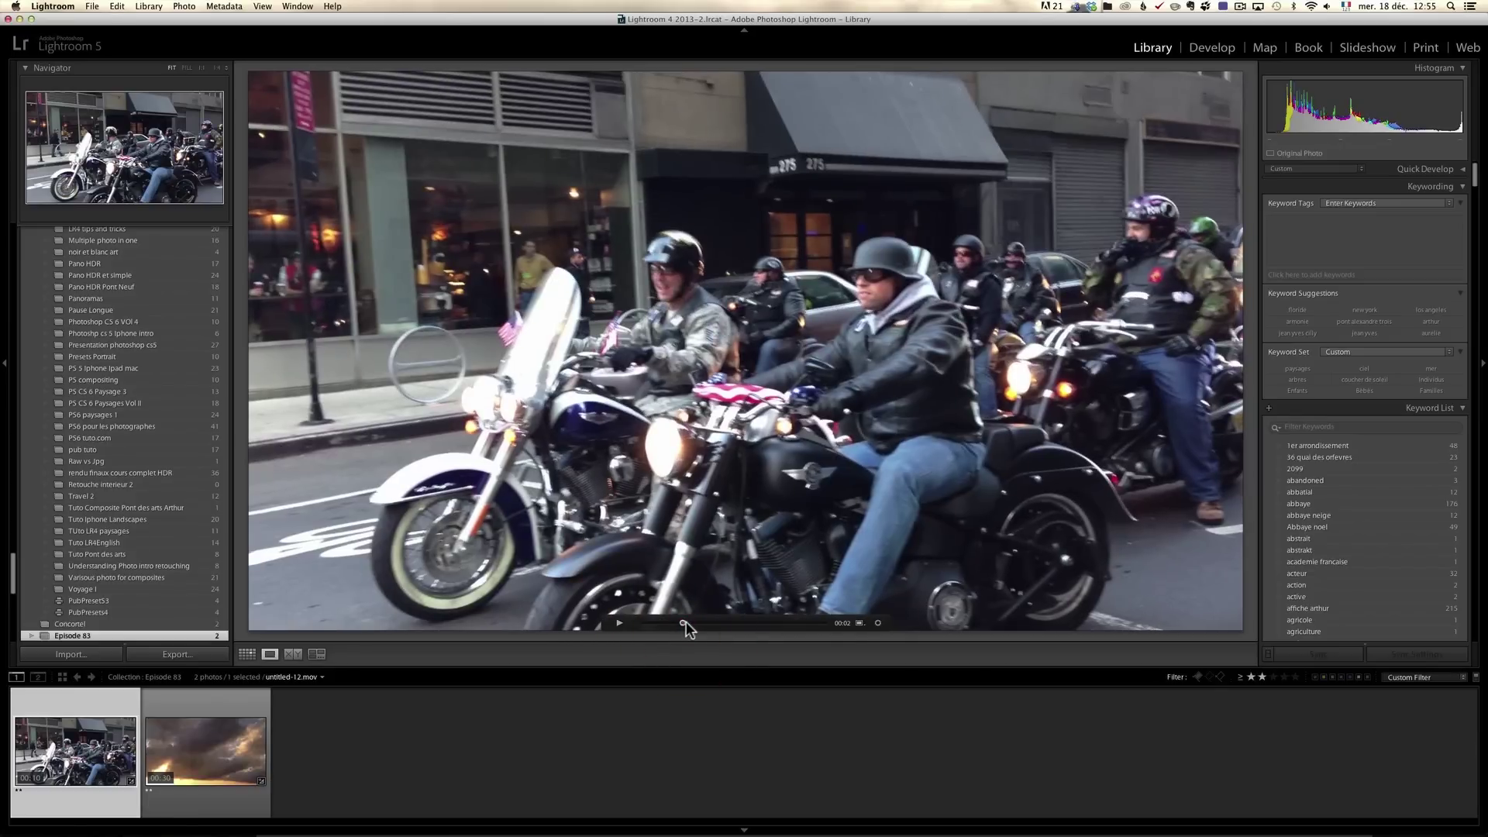
left_click(864, 624)
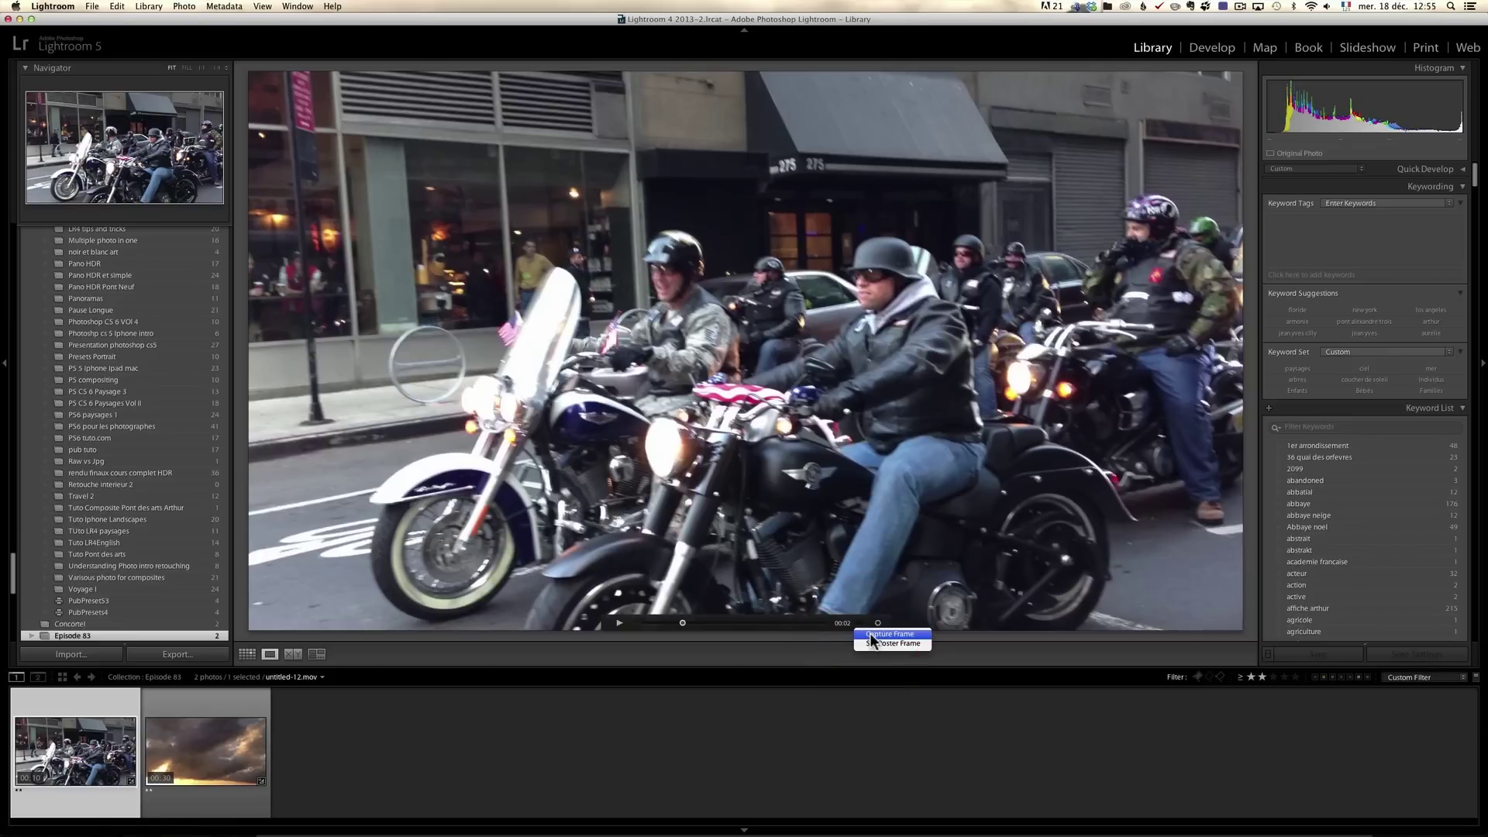
left_click(871, 635)
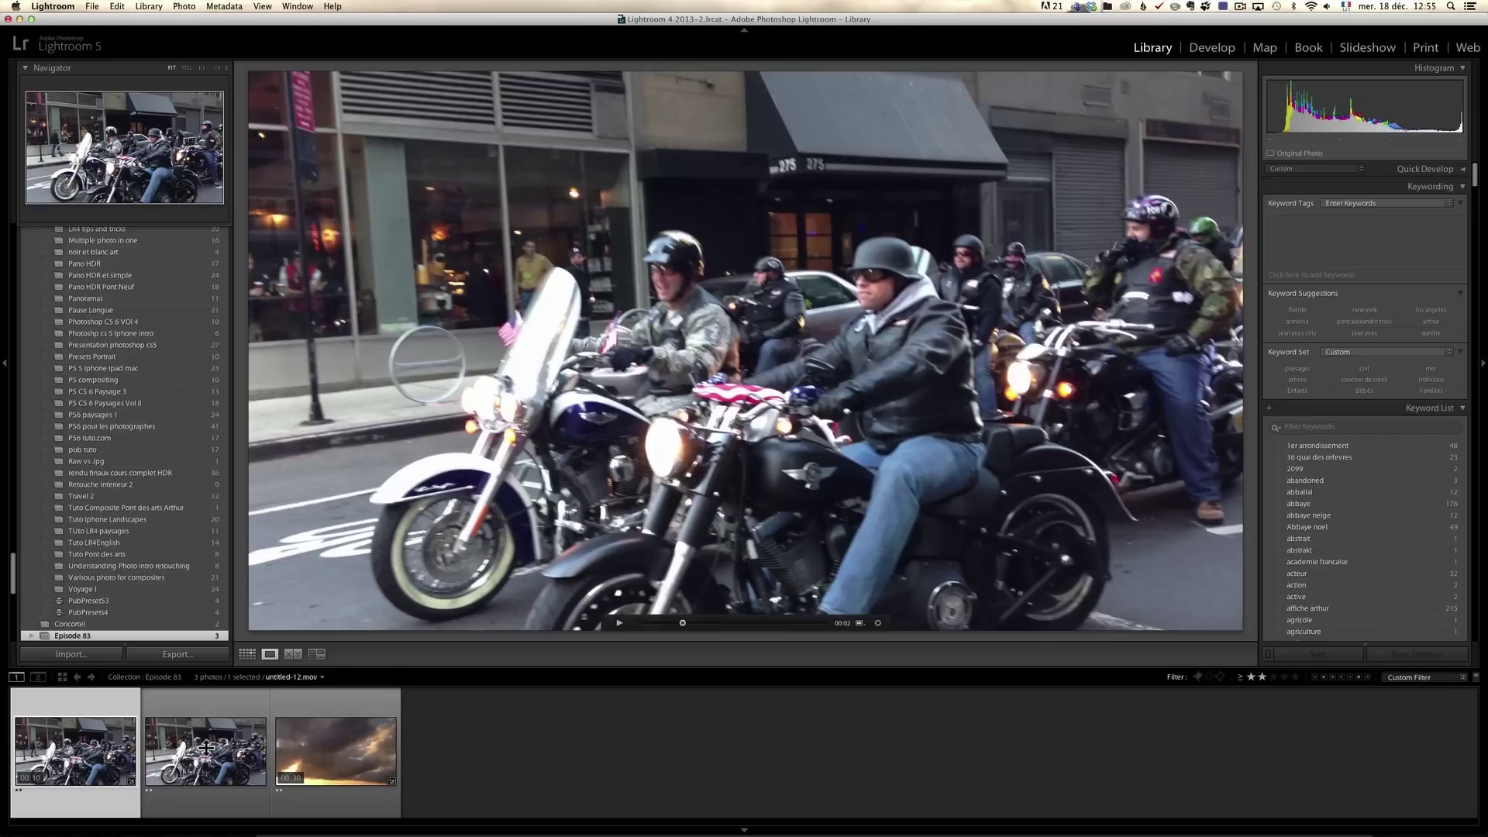
left_click(205, 743)
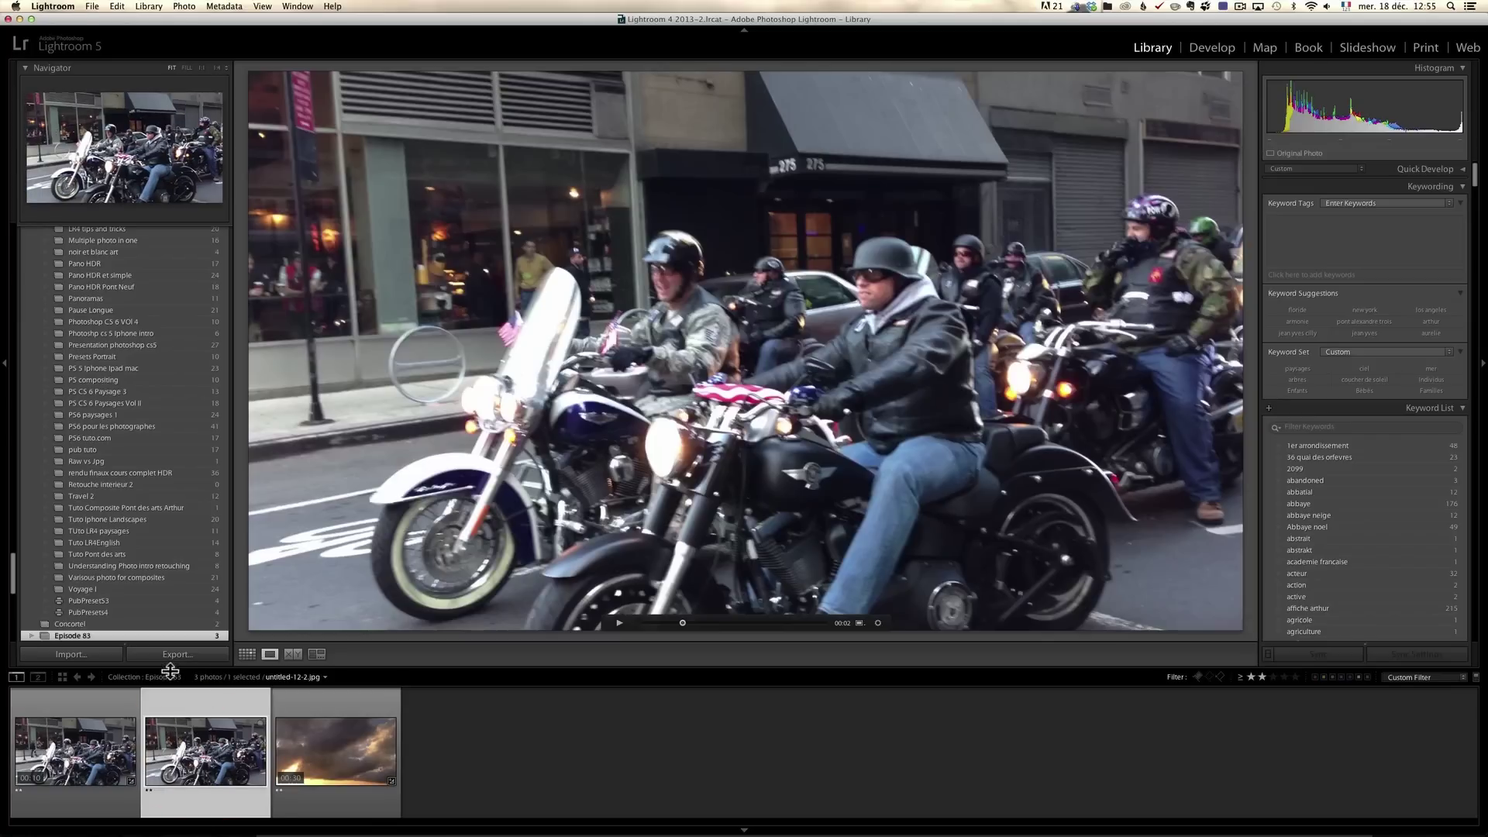
Open untitled-12-2.jpg in Develop and scroll the right panel down to Split Toning
left_click(1213, 48)
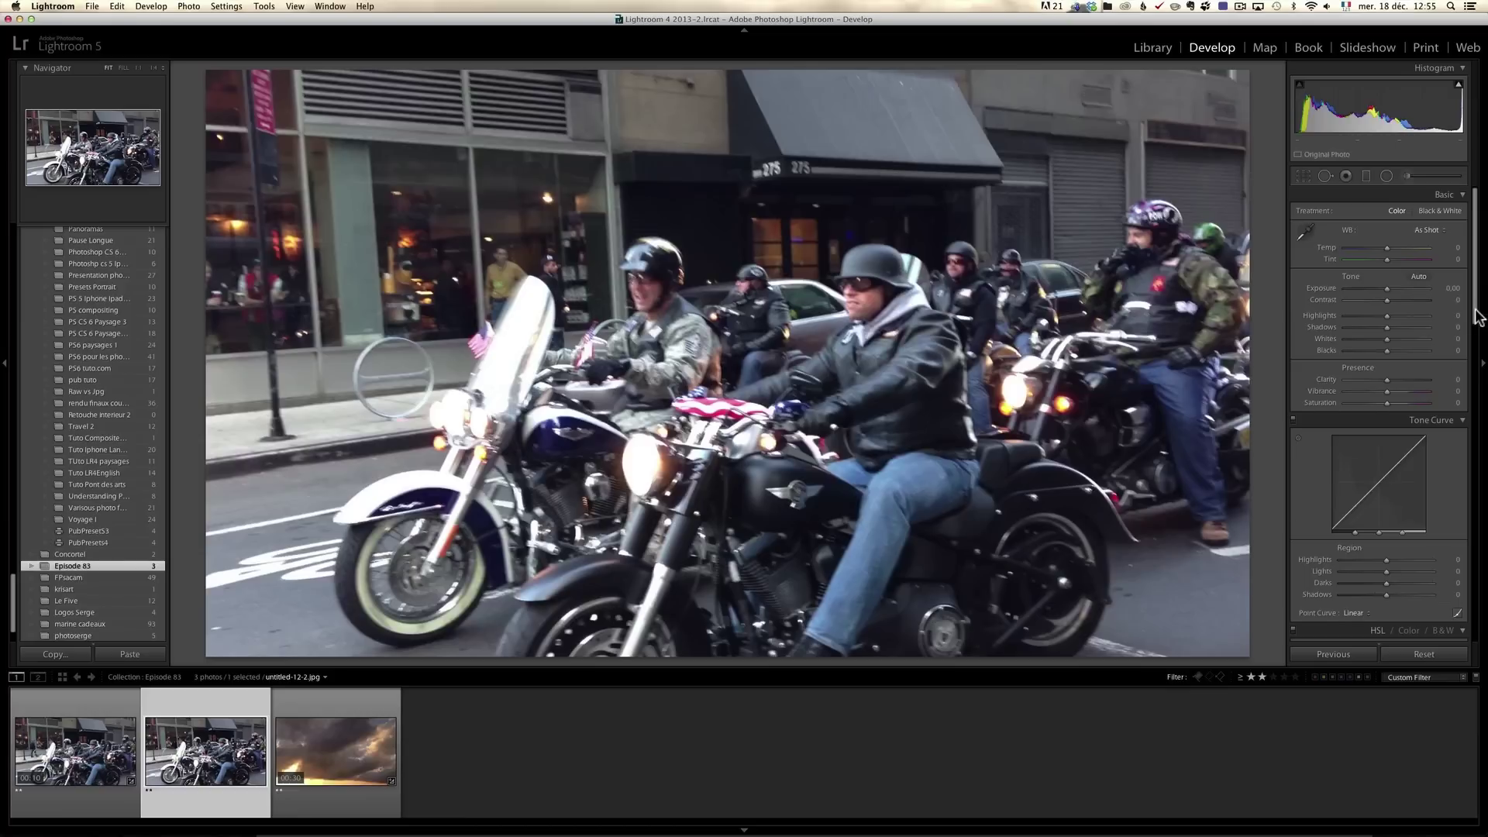
mouse_move(1475, 314)
left_mouse_down()
mouse_move(1475, 342)
mouse_move(1472, 296)
mouse_move(1479, 334)
left_mouse_up()
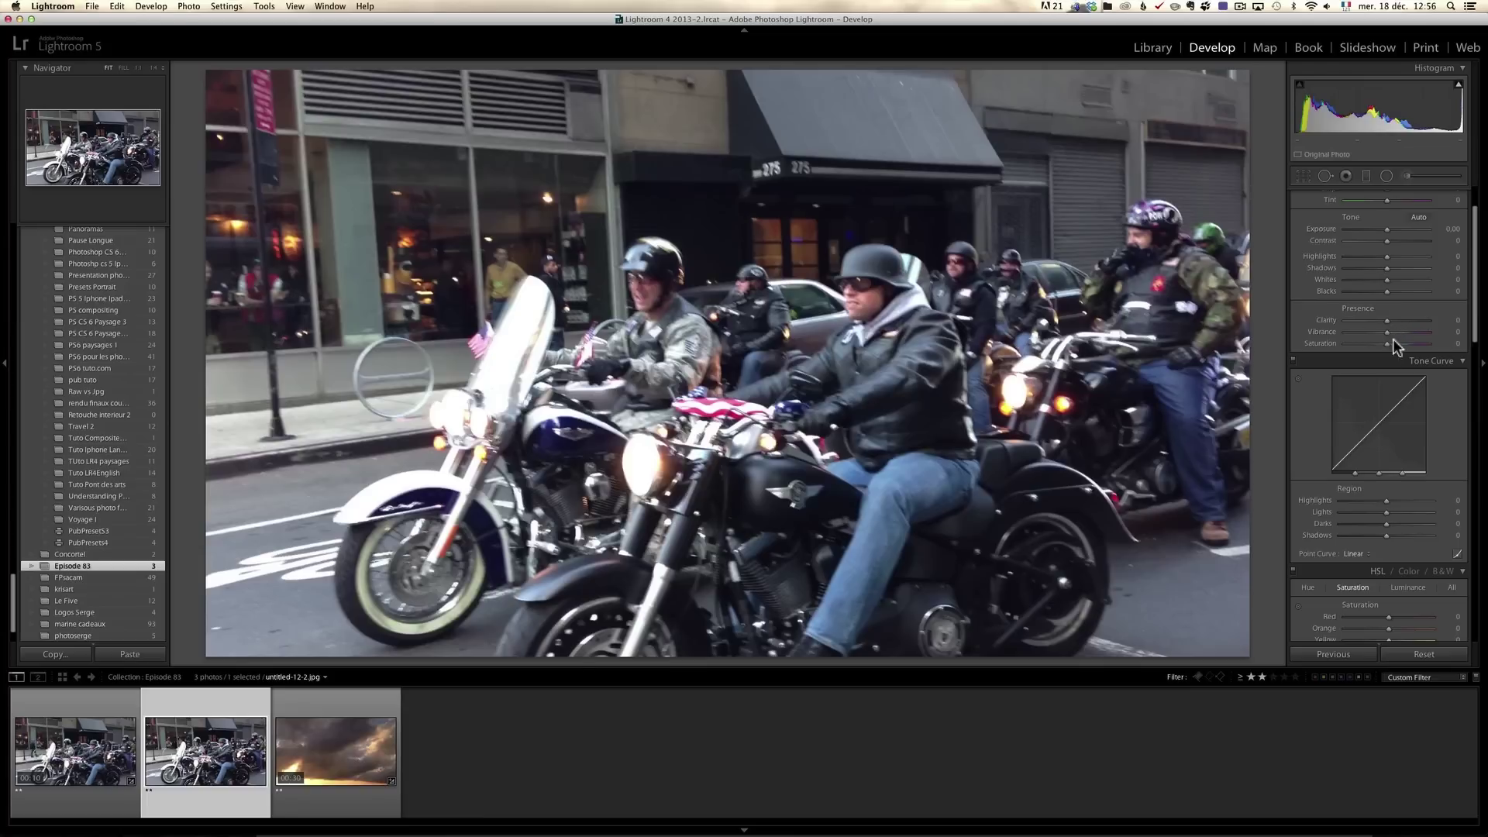
scroll(1395, 314, "up", 2)
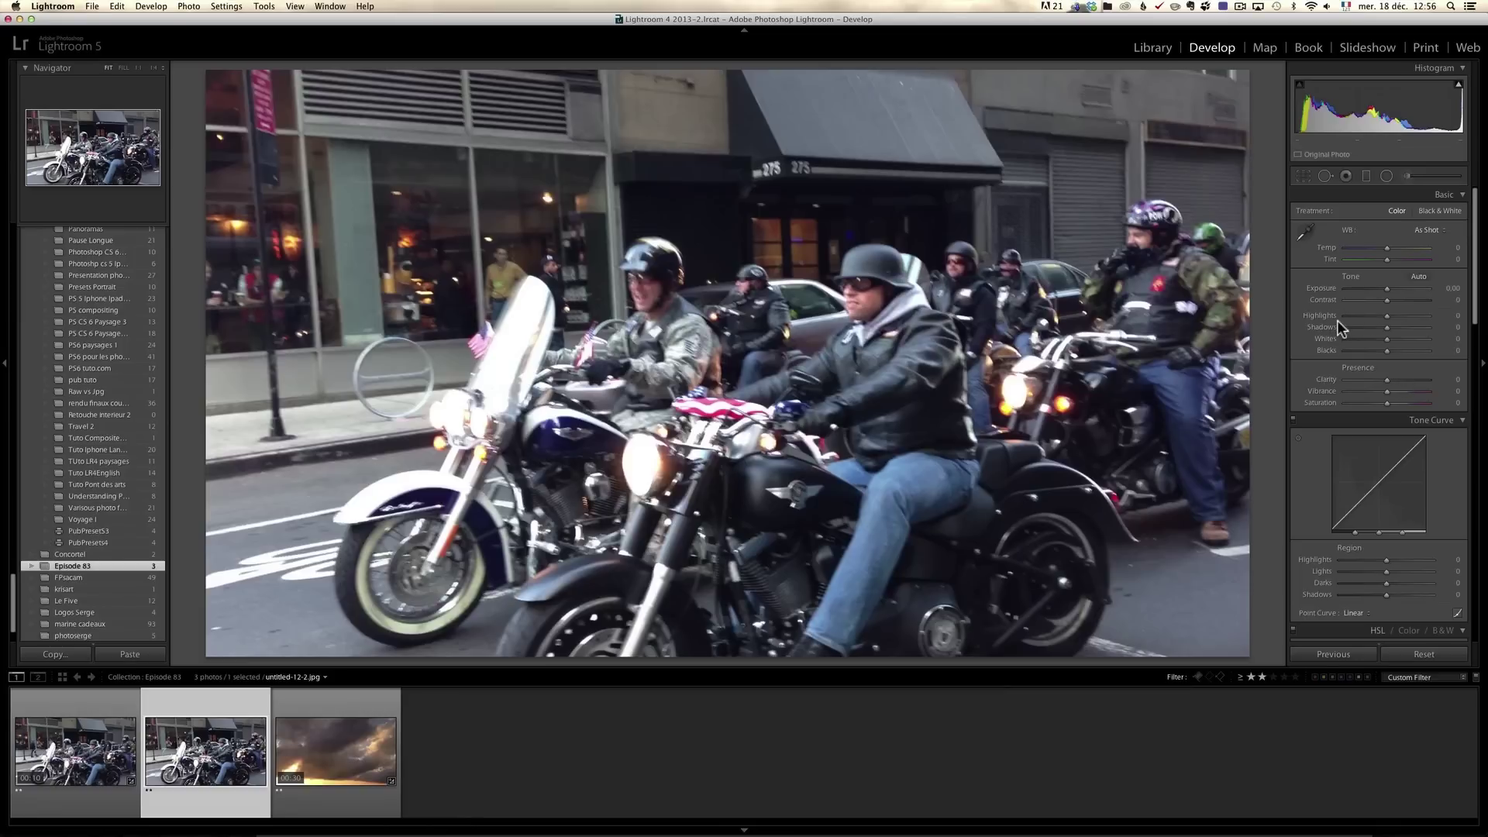
left_click_drag(1475, 321, 1478, 463)
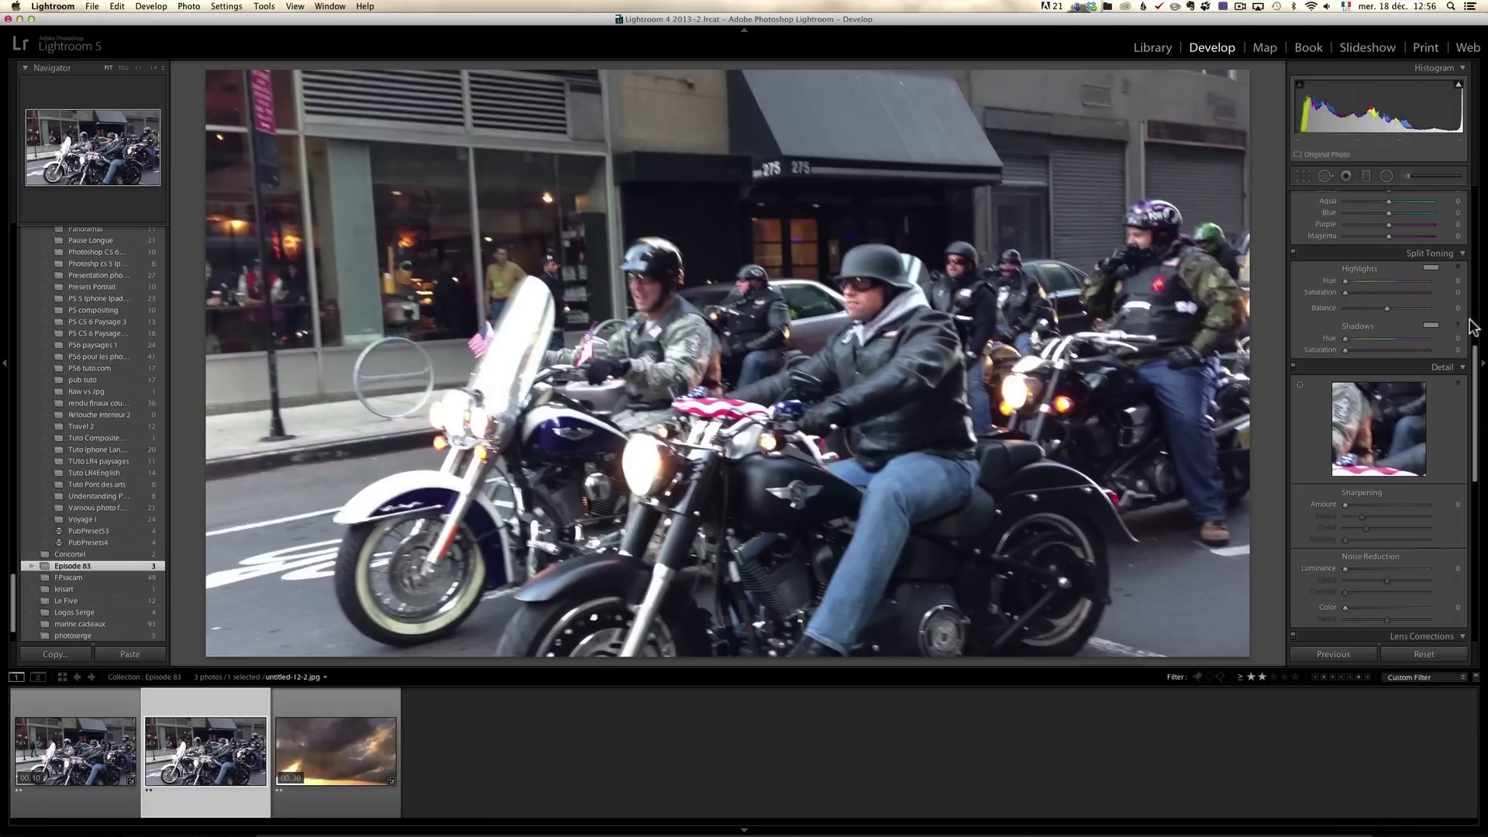
Split-tone the frame: highlights hue 37/saturation 88, shadows teal hue 186/saturation 69, balance +19
left_click(1430, 327)
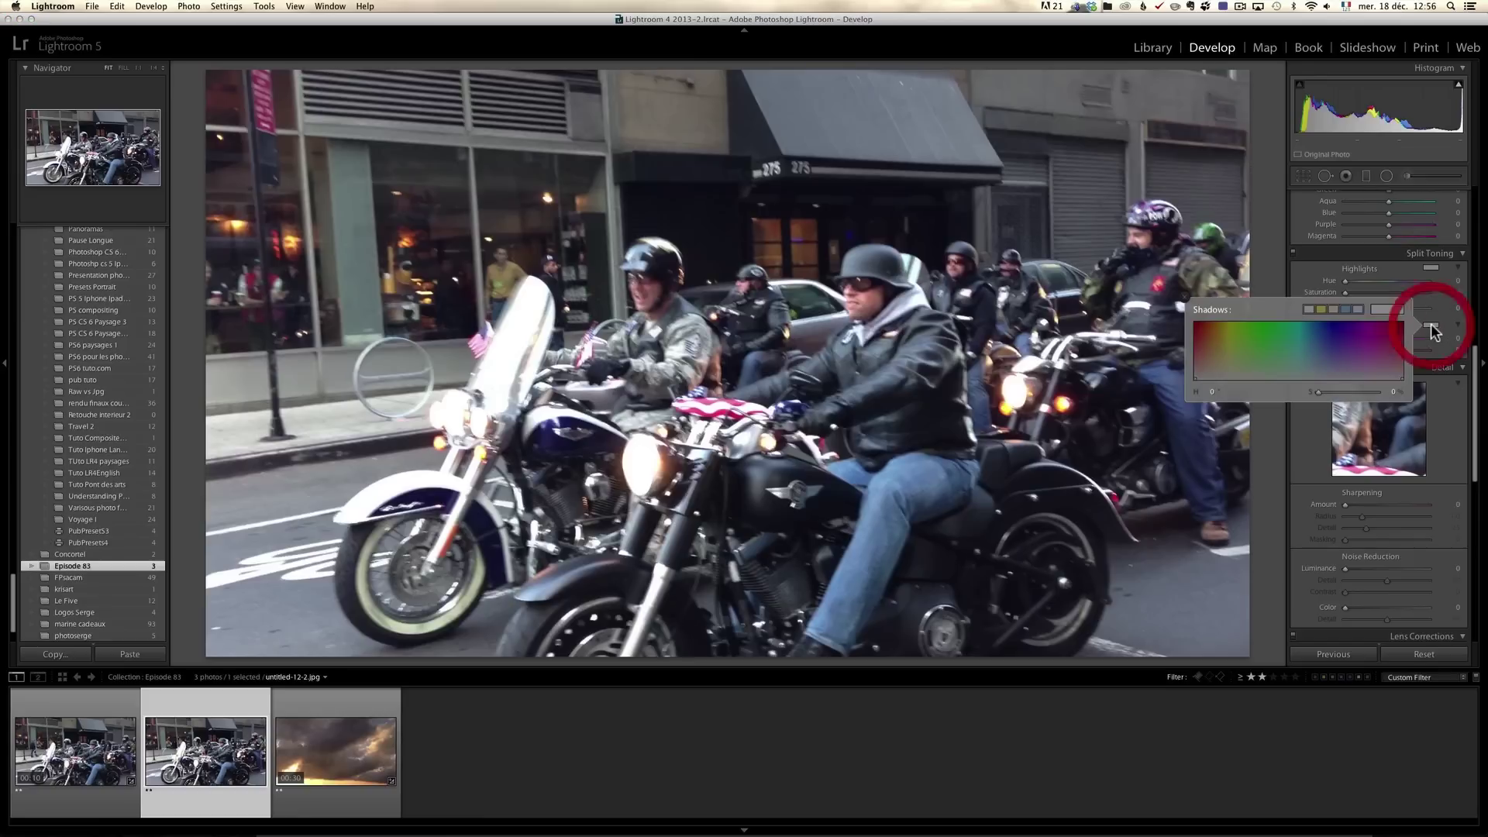
left_click_drag(1322, 328, 1305, 330)
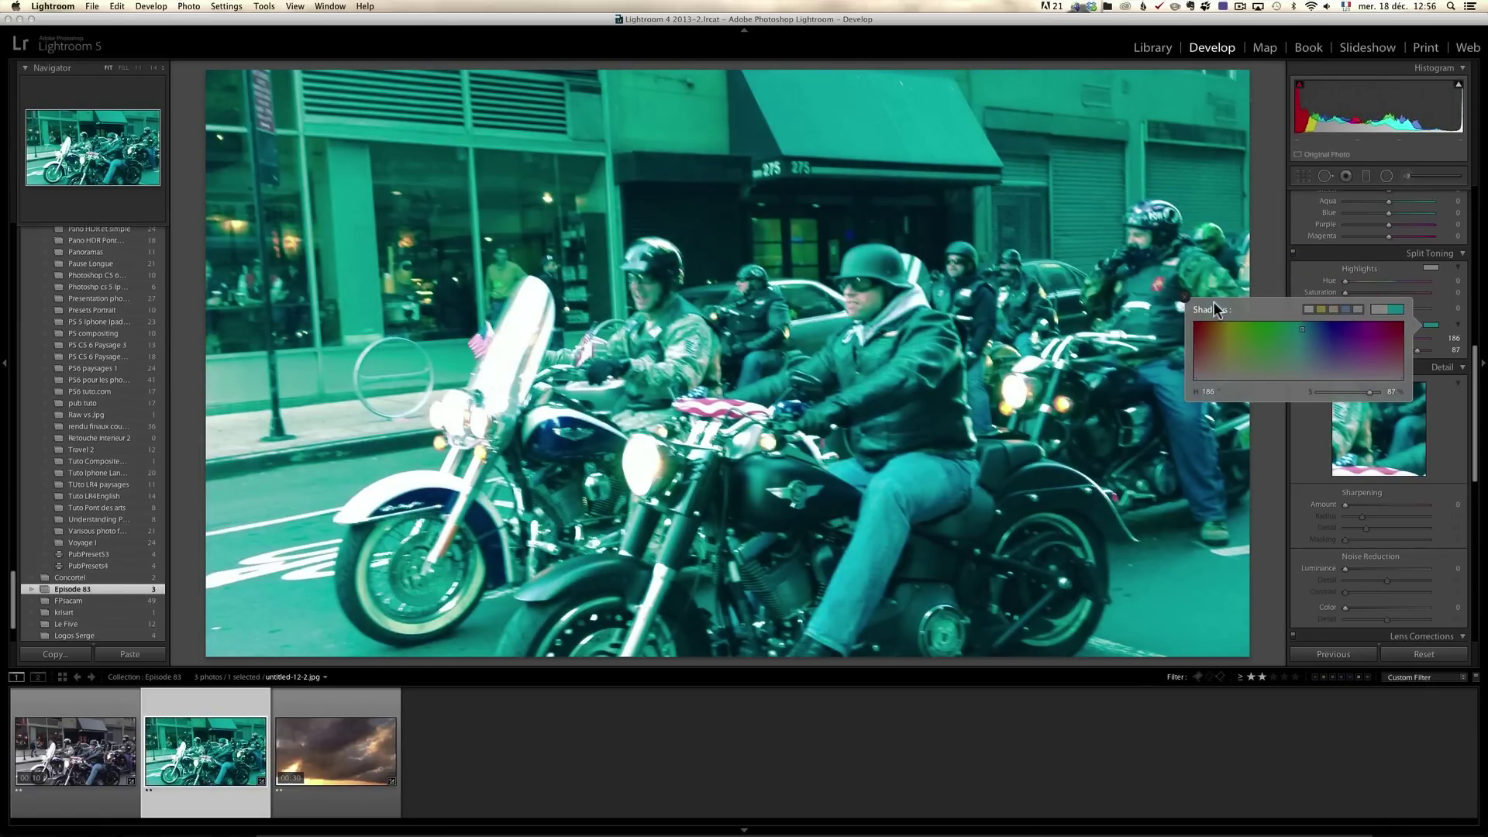
left_click(1187, 300)
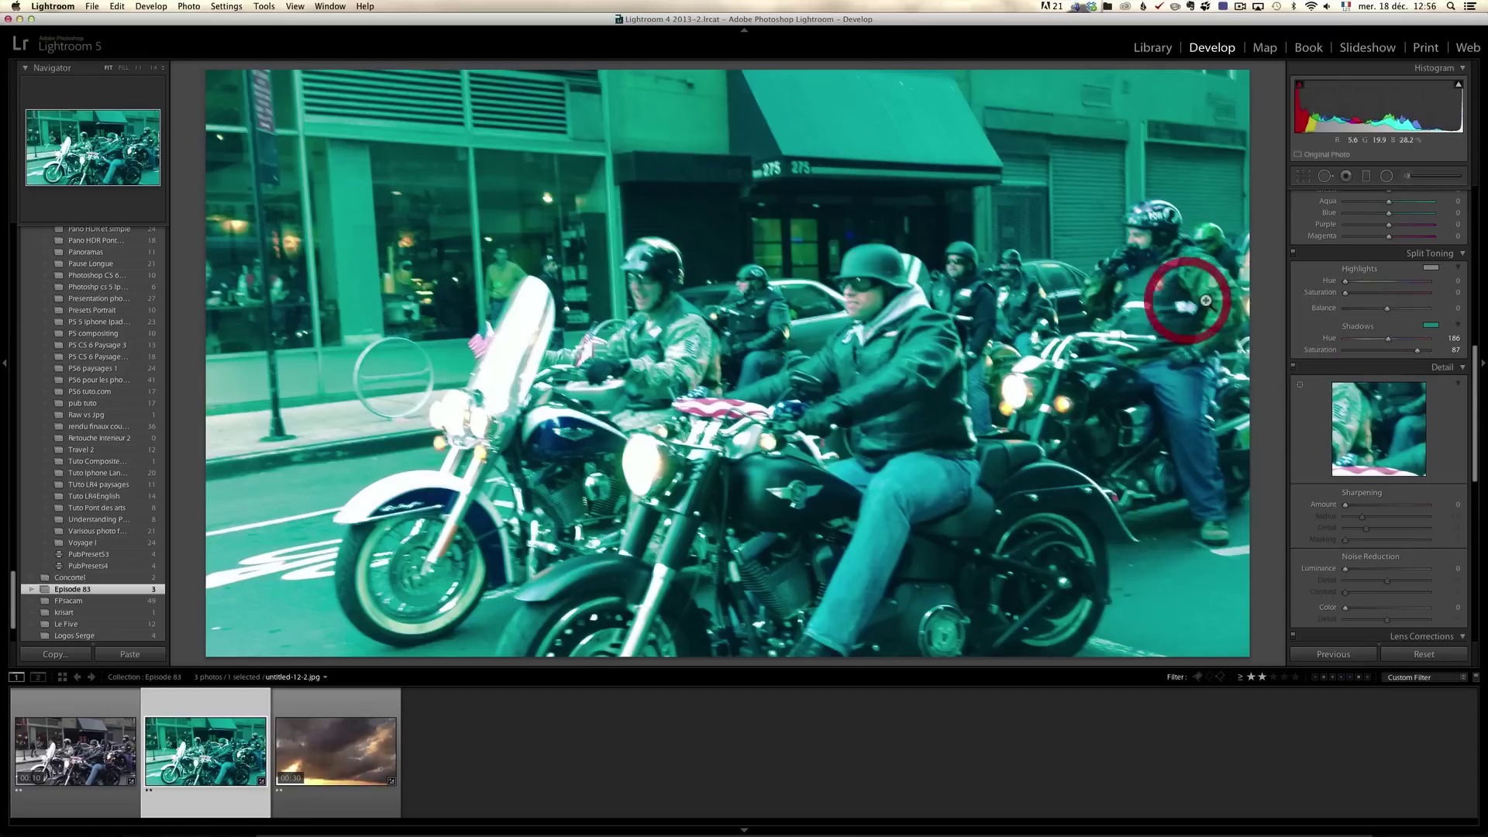
left_click(1430, 267)
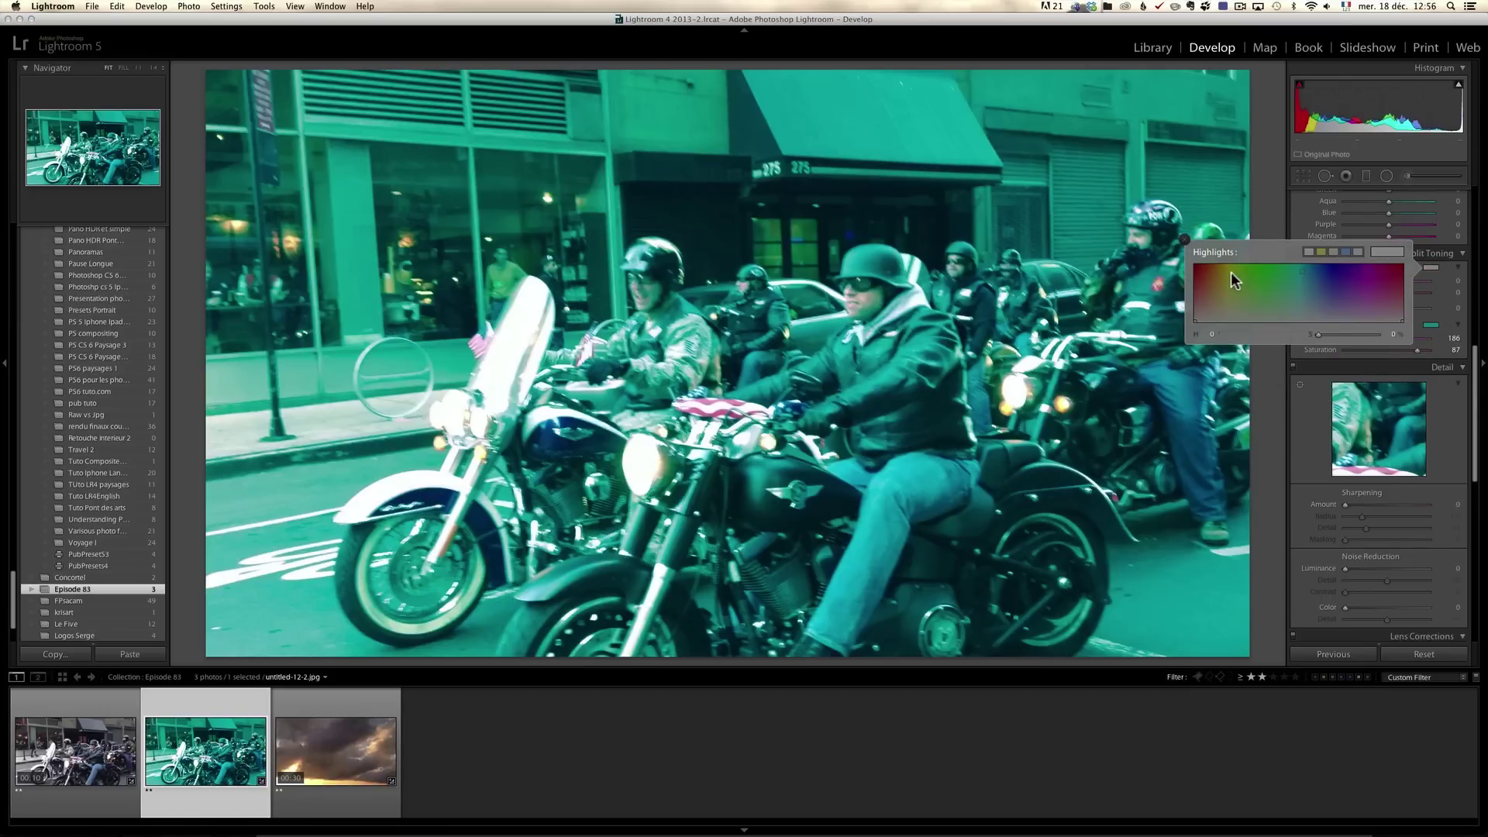
left_click_drag(1231, 272, 1215, 270)
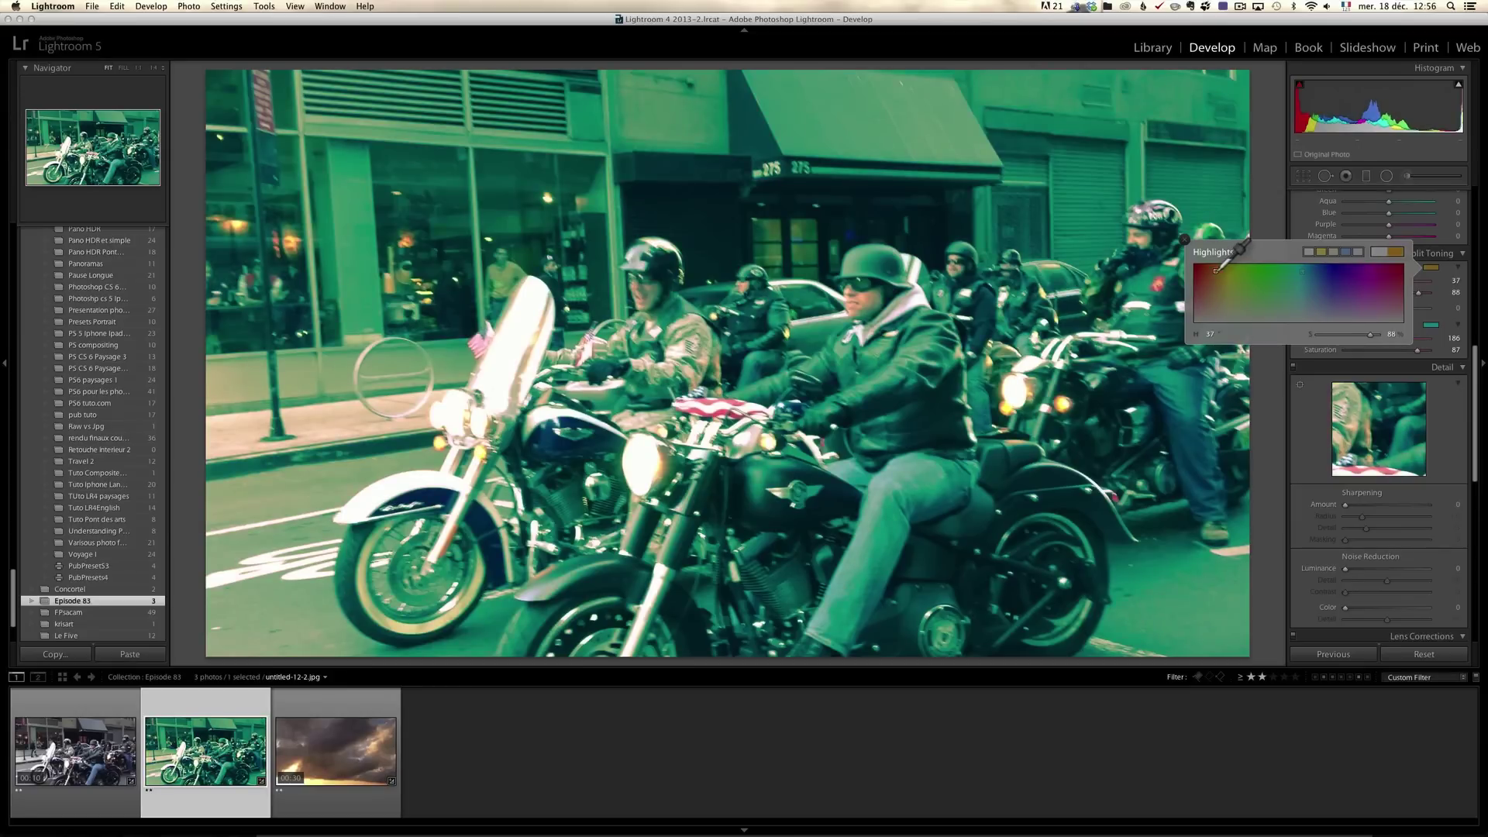
left_click(1185, 239)
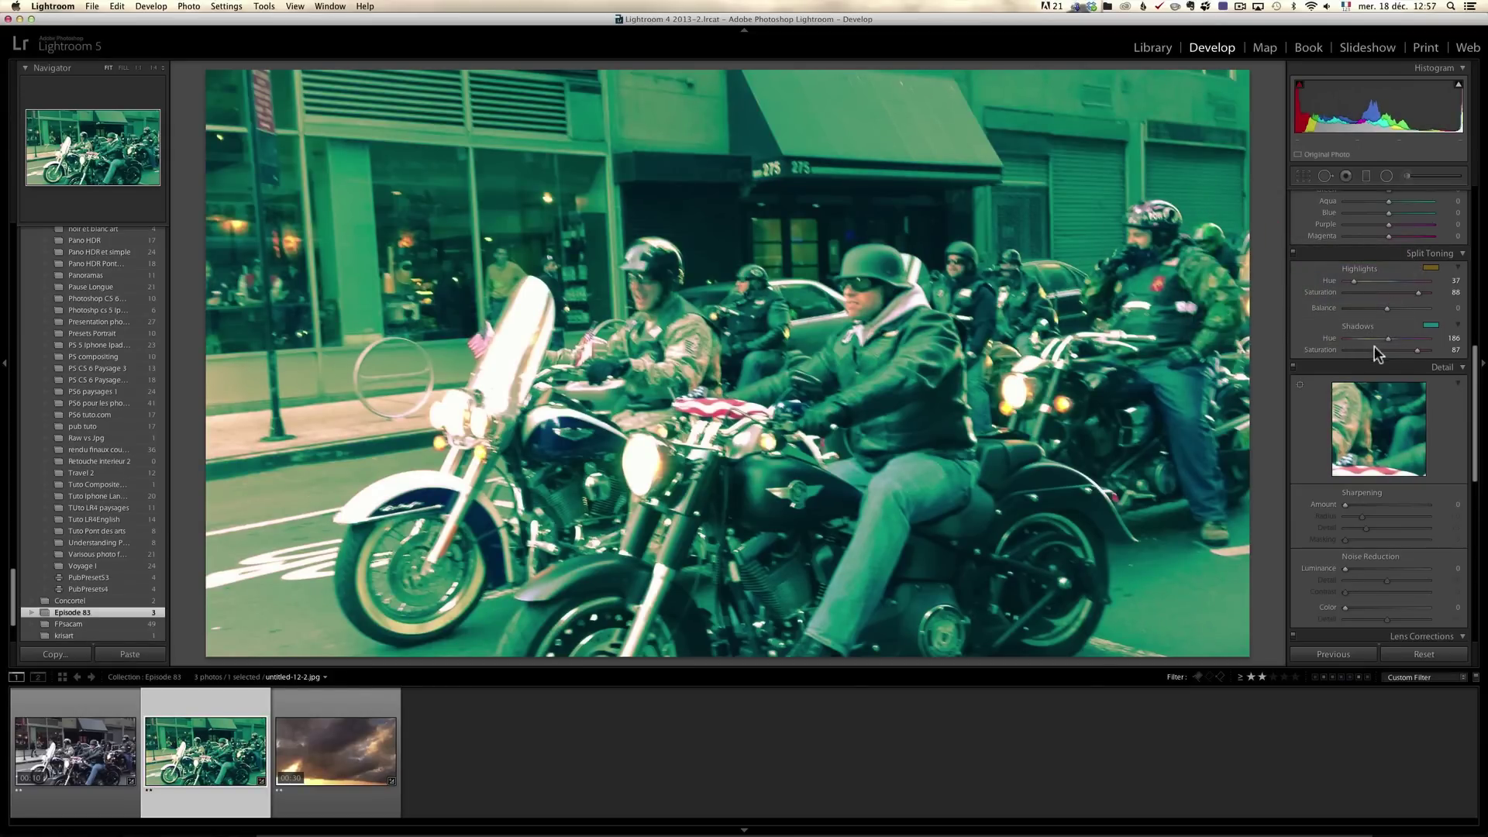
left_click_drag(1415, 351, 1395, 318)
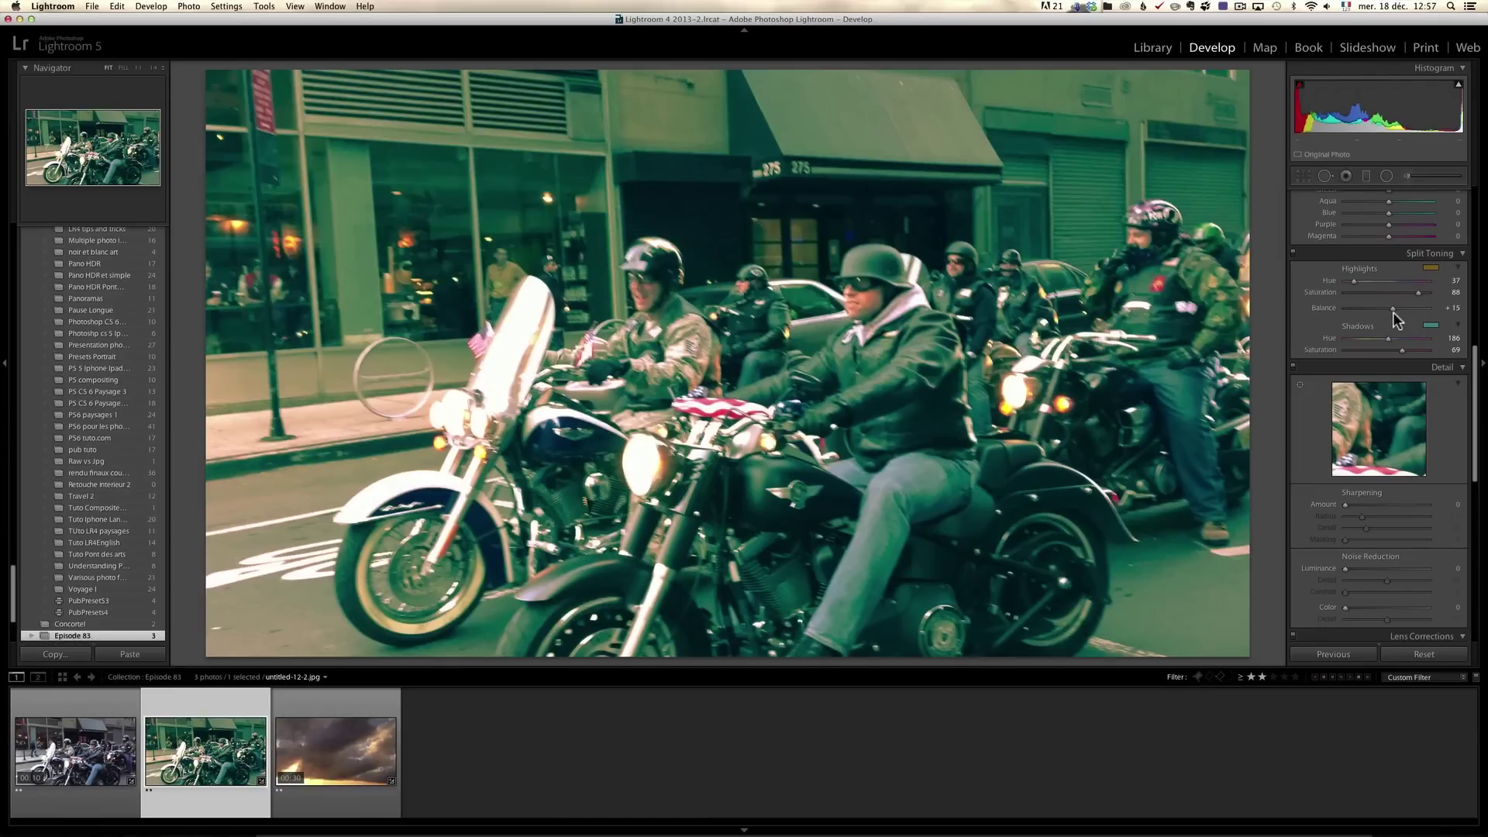
mouse_move(1394, 310)
left_mouse_down()
mouse_move(1415, 314)
mouse_move(1394, 309)
left_mouse_up()
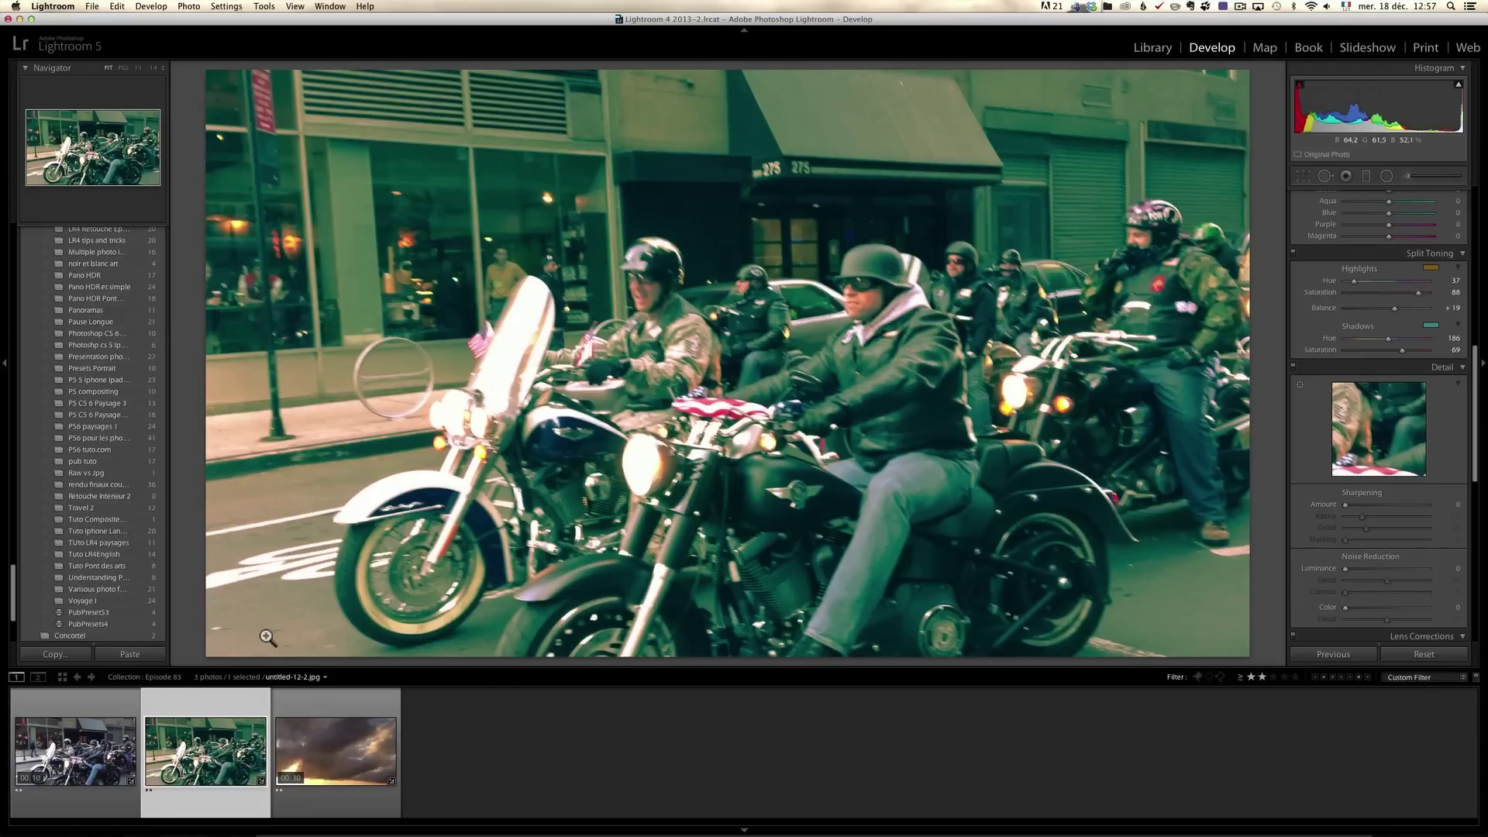
Sync the still's split-toning settings onto the motorcycle video, then select the video alone
left_click(99, 729, "super")
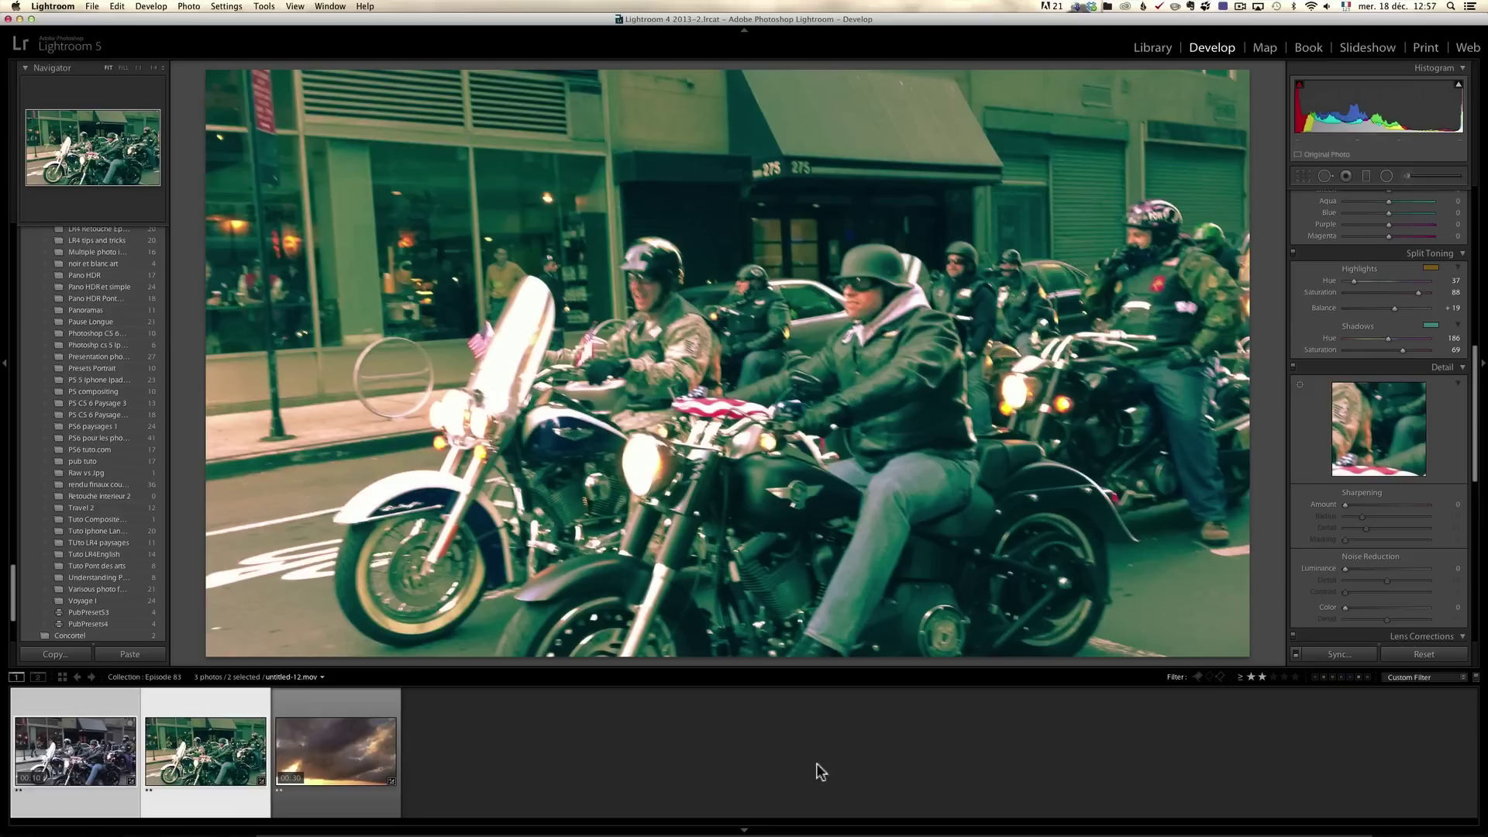
left_click(1356, 655)
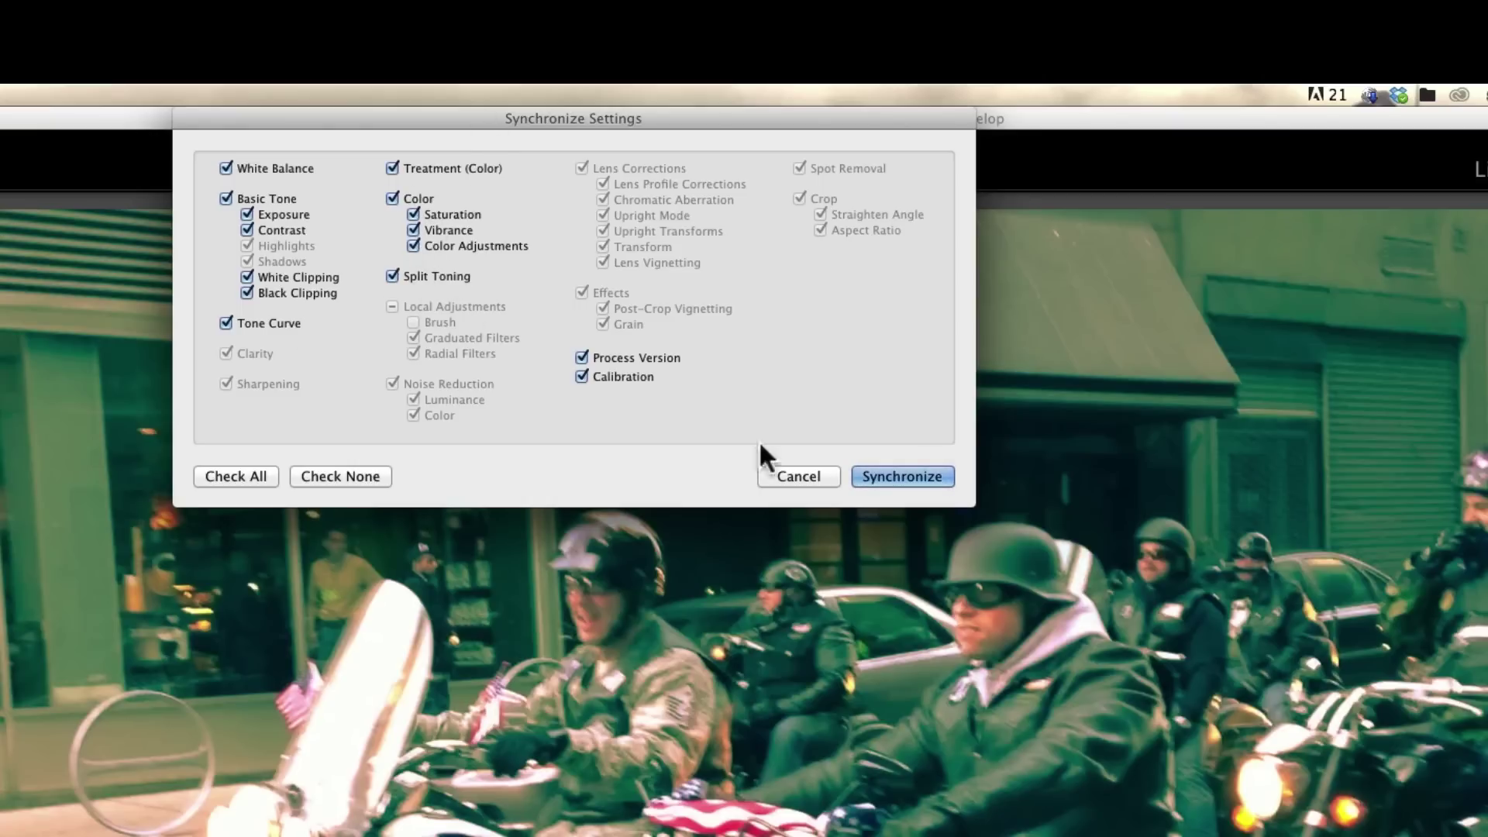
left_click(924, 476)
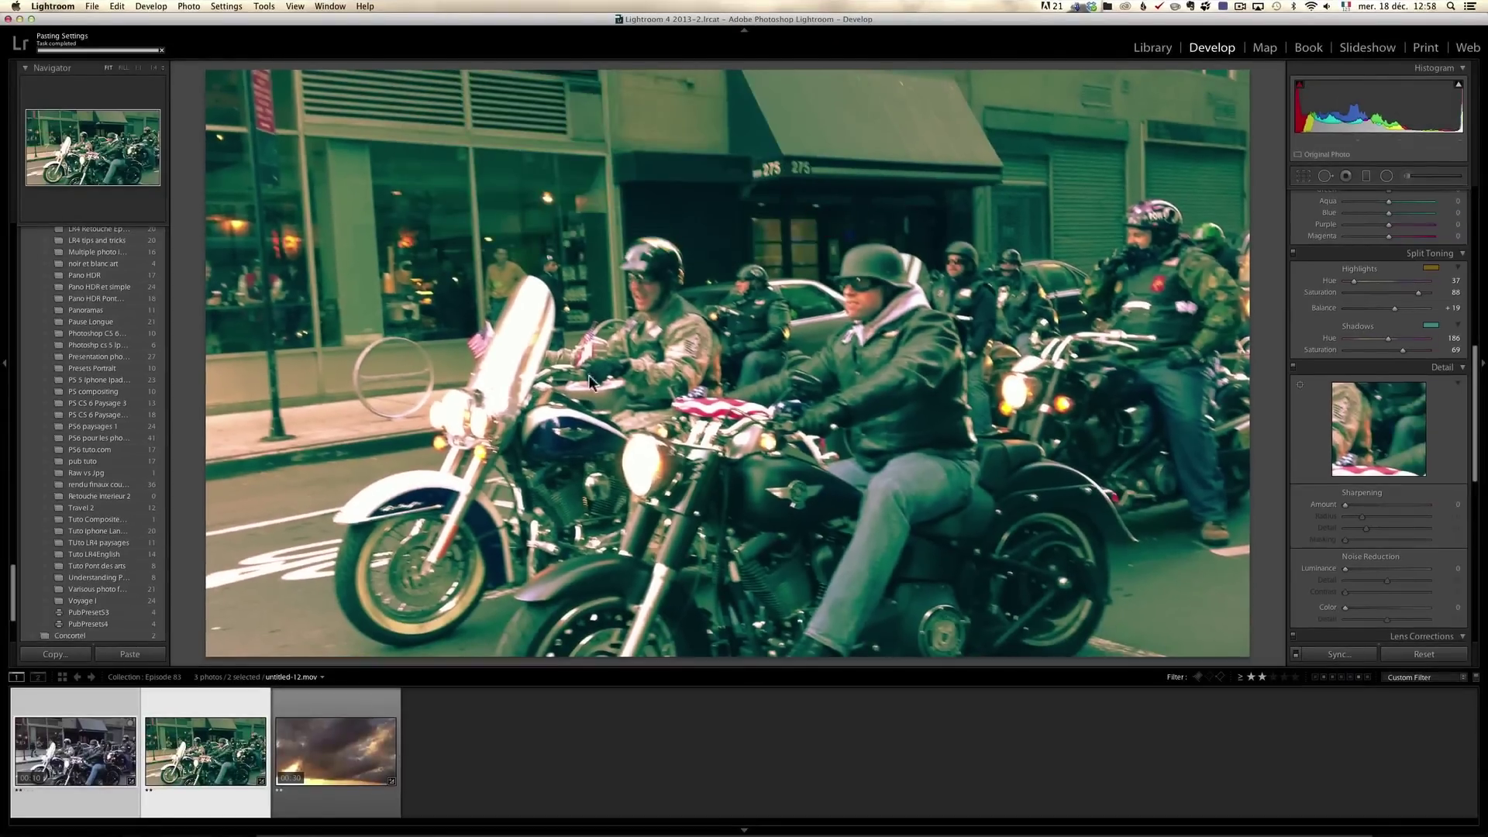
left_click(109, 754)
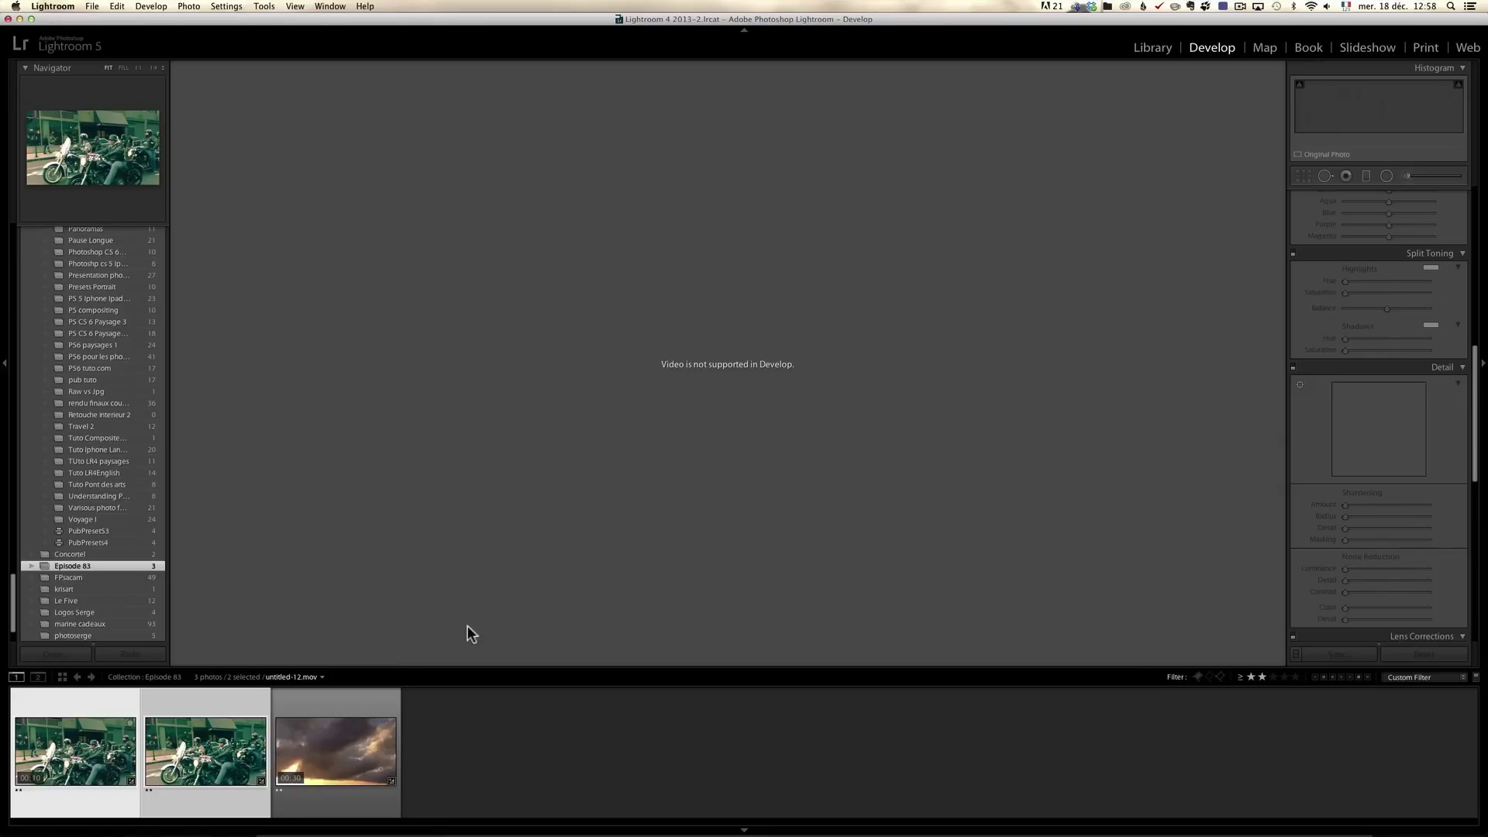
Play the graded motorcycle clip, then pause the cloud video at 00:08 and capture that frame
left_click(1158, 53)
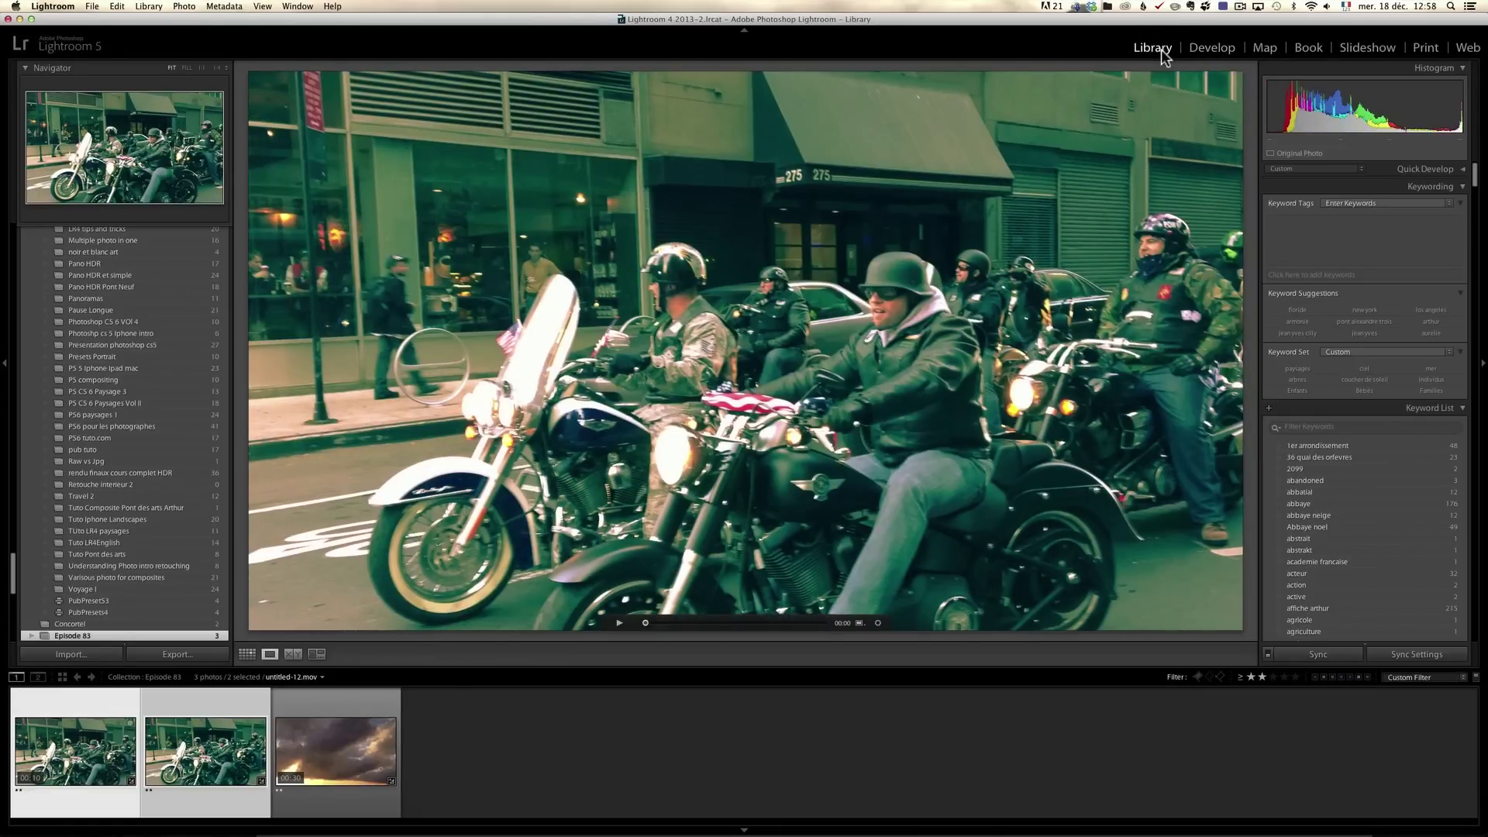
left_click(619, 624)
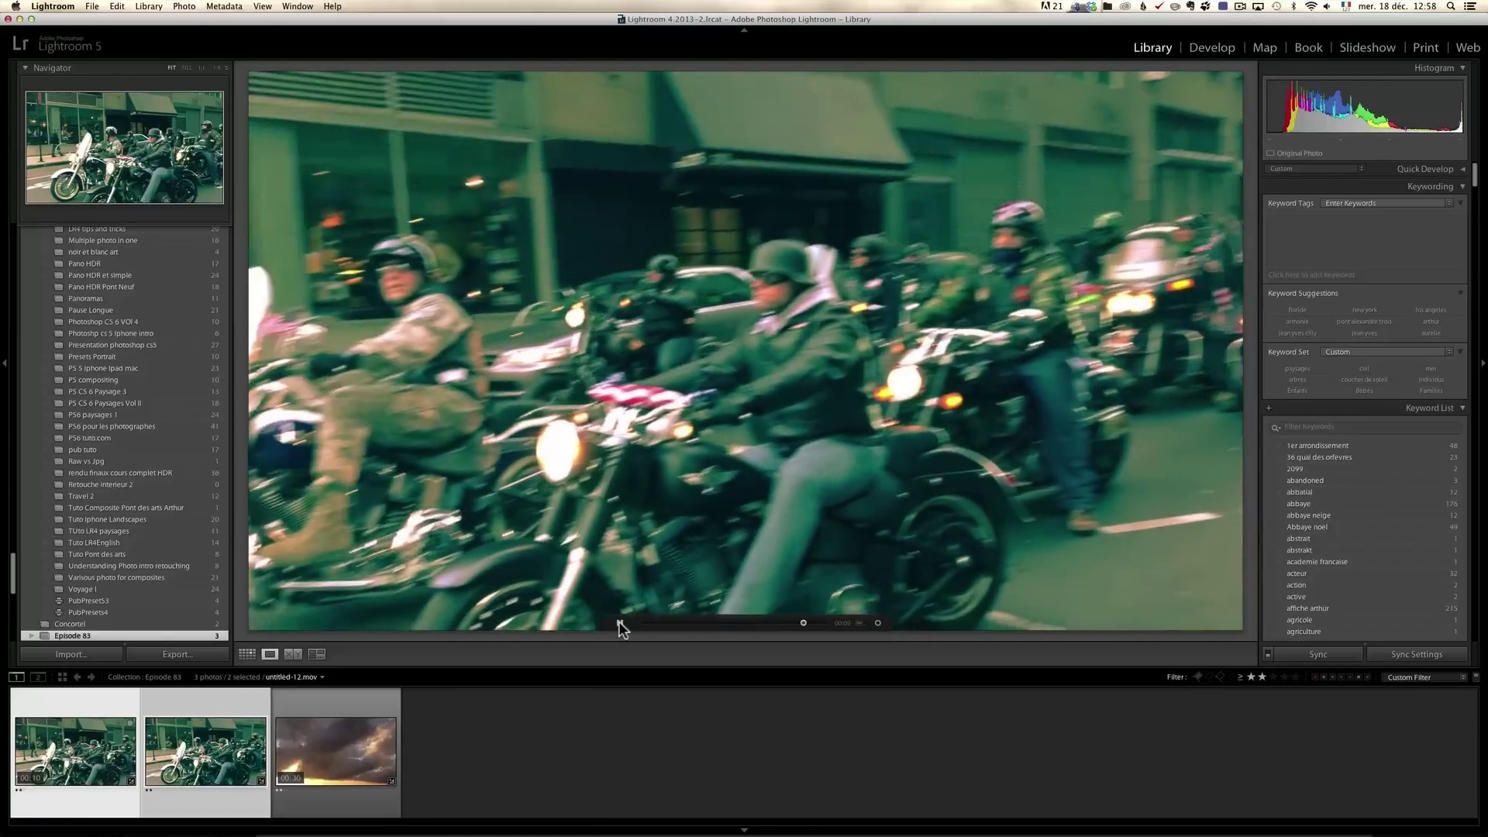
left_click(334, 756)
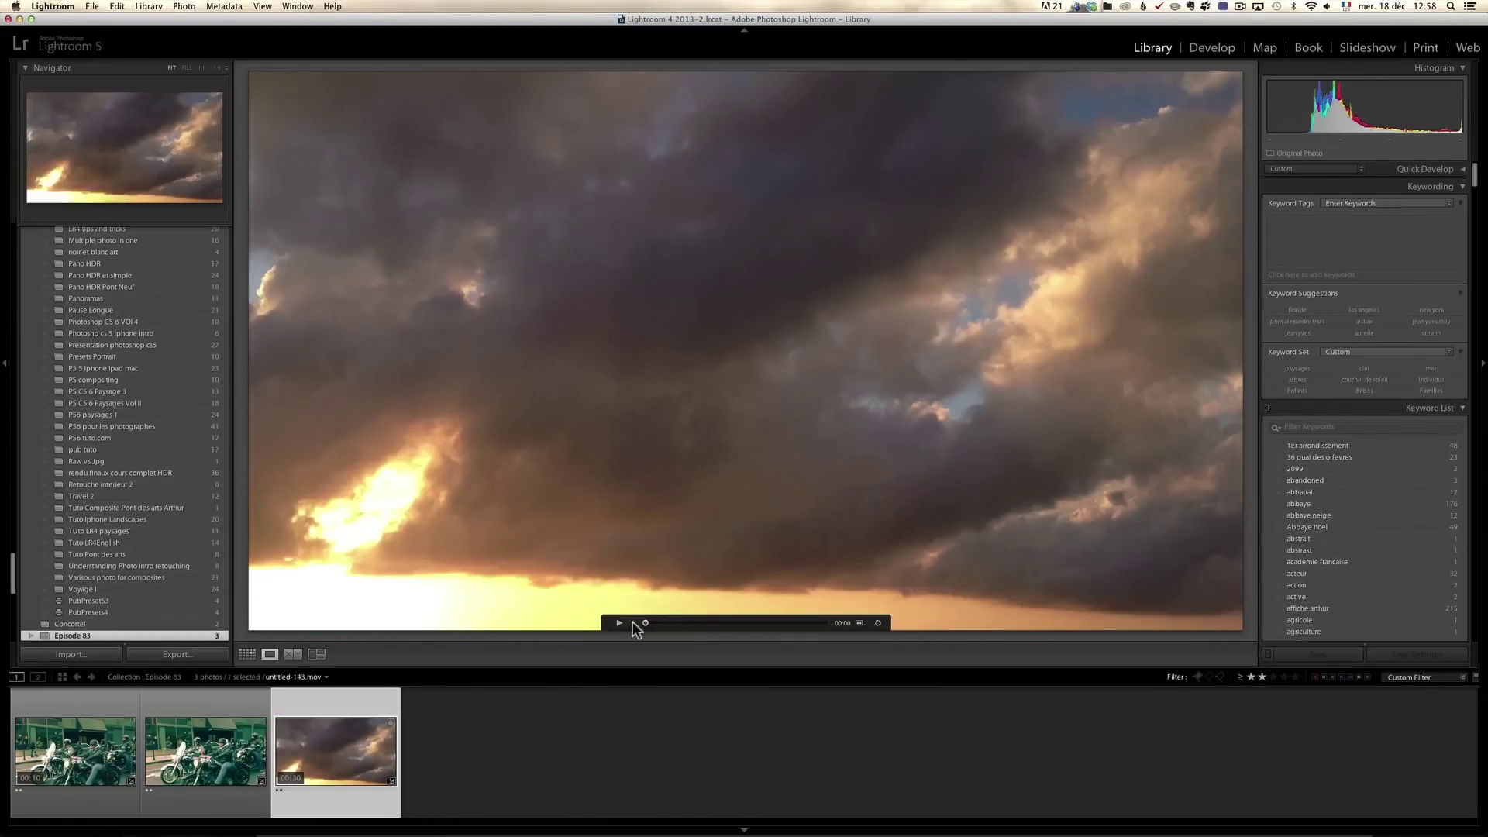
left_click(620, 623)
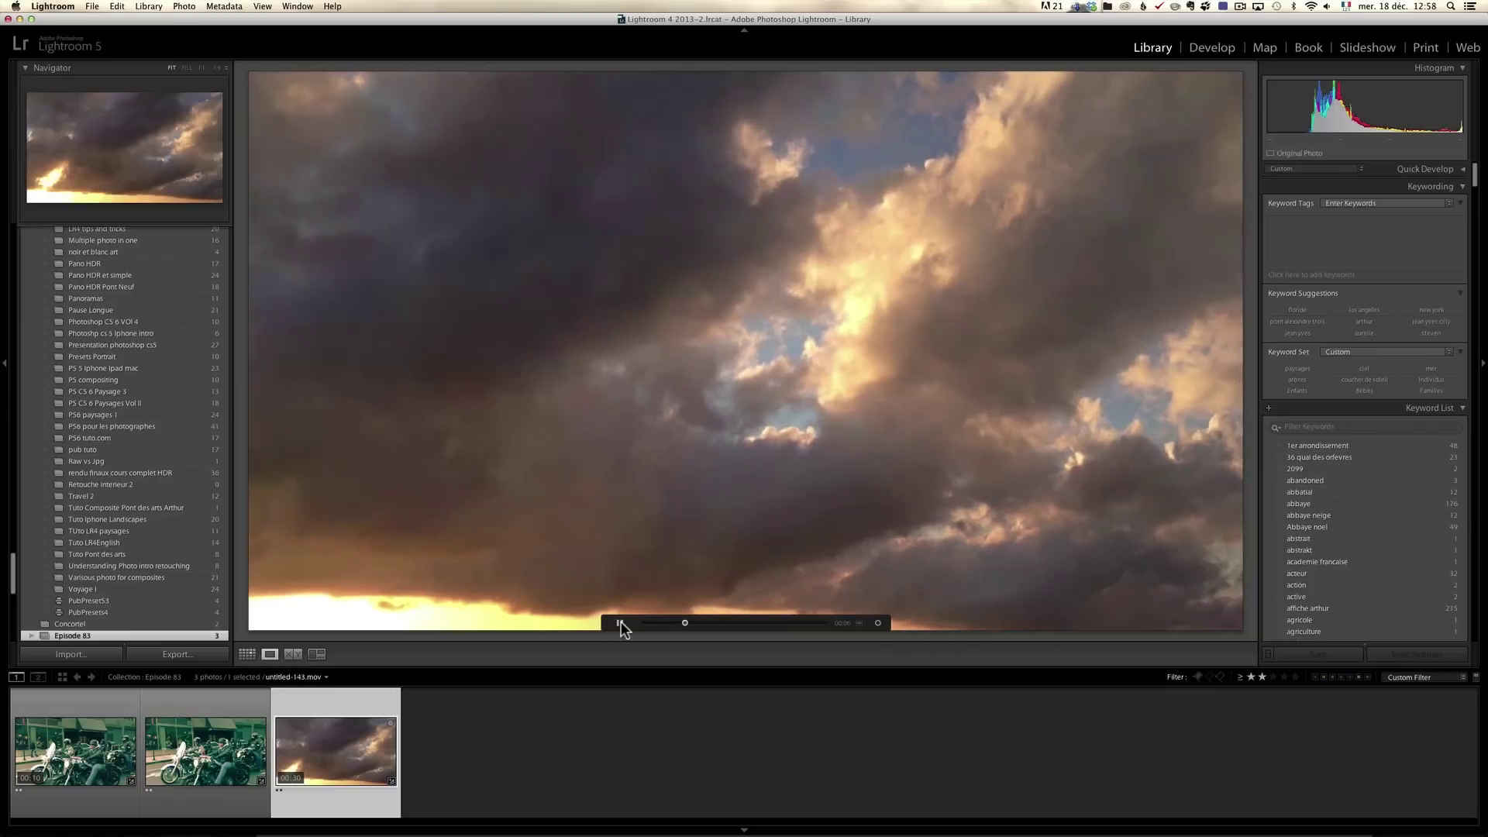
left_click(620, 623)
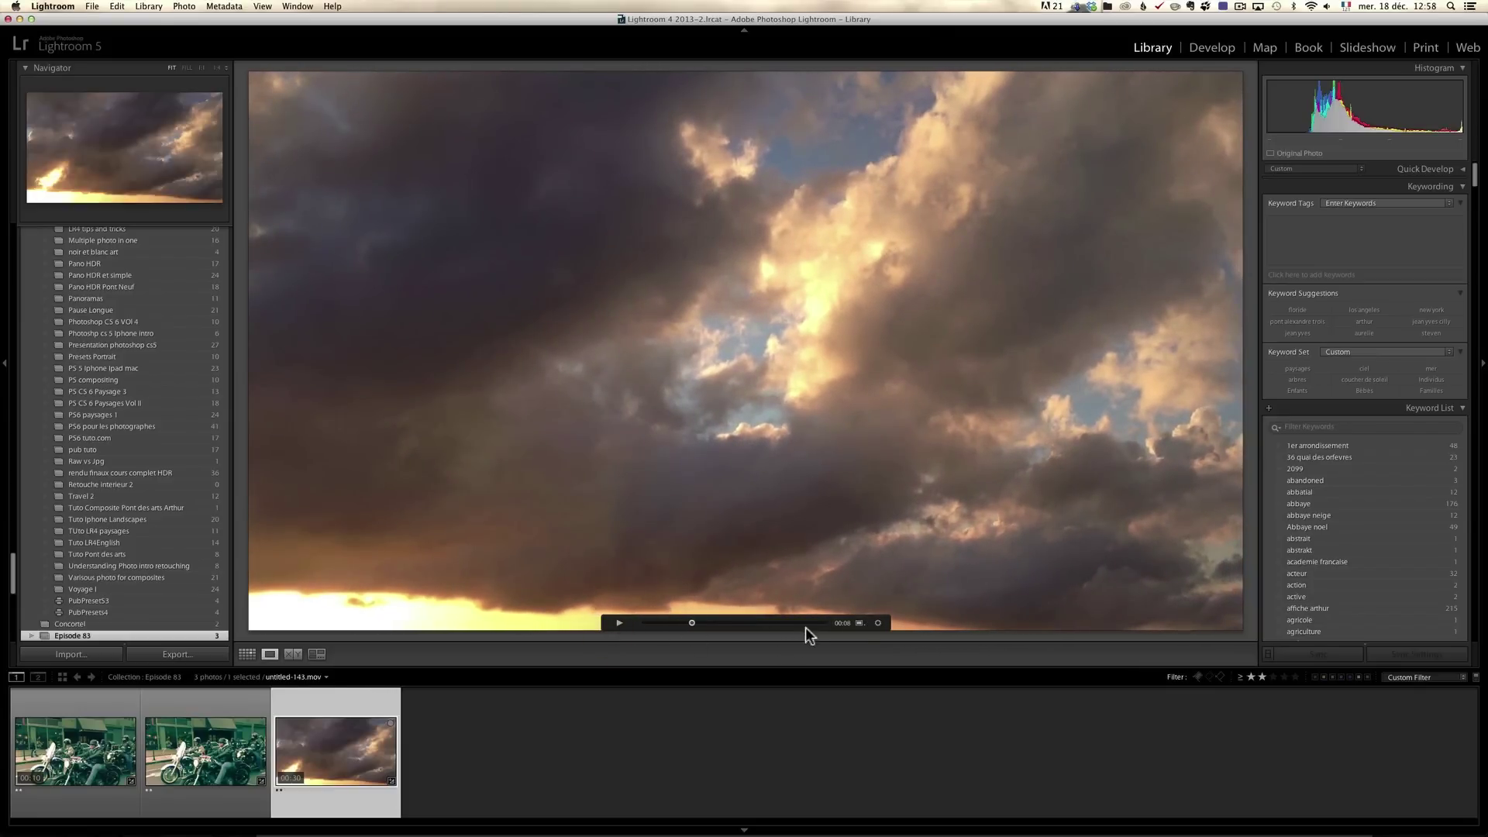
left_click(861, 623)
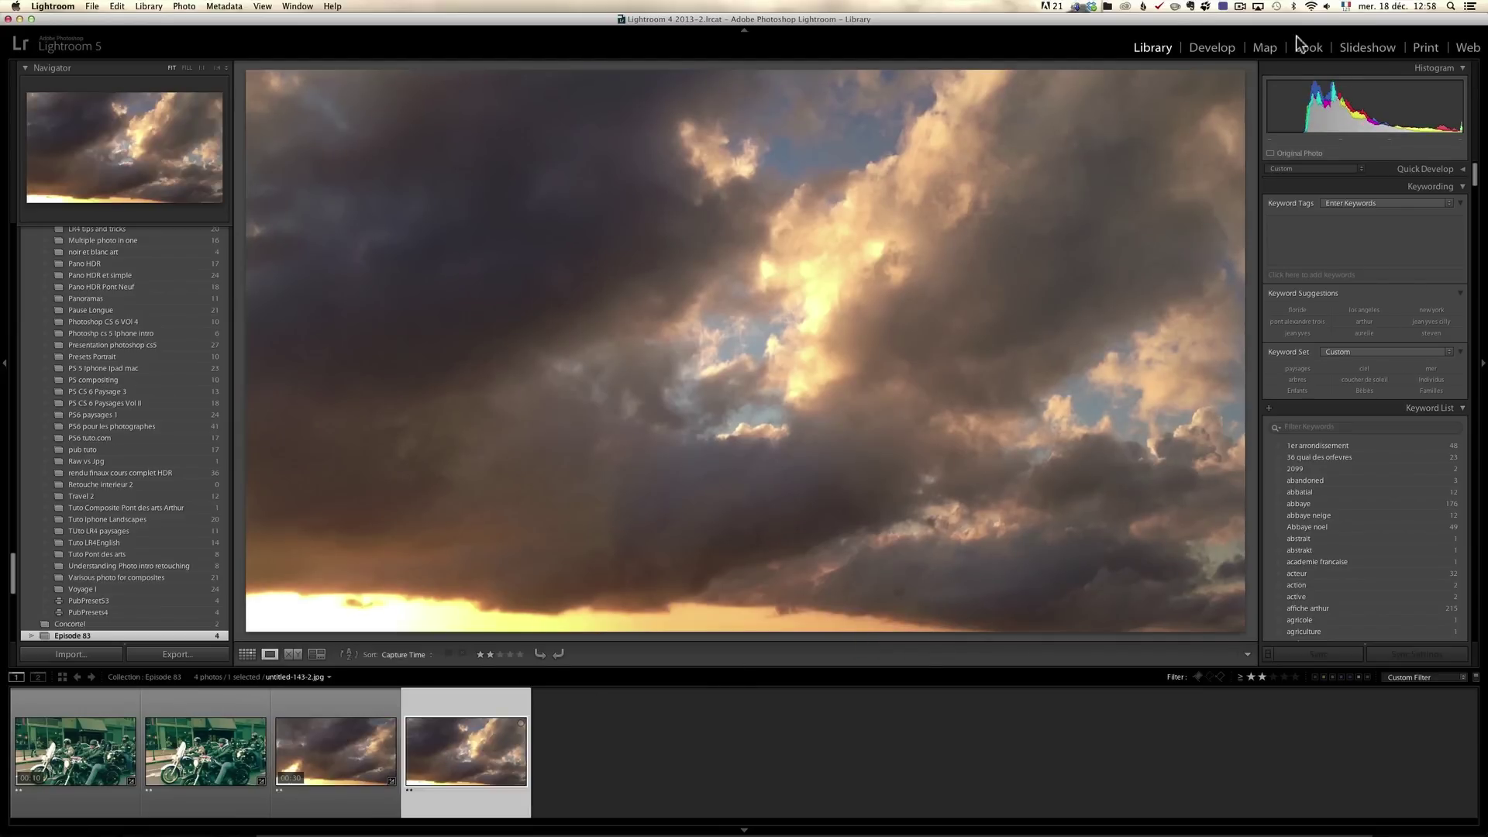
Grade untitled-143-2.jpg: darker shadows and Darks -9 on the tone curve, Vibrance +34, Temp 0, Tint +27
left_click(1220, 48)
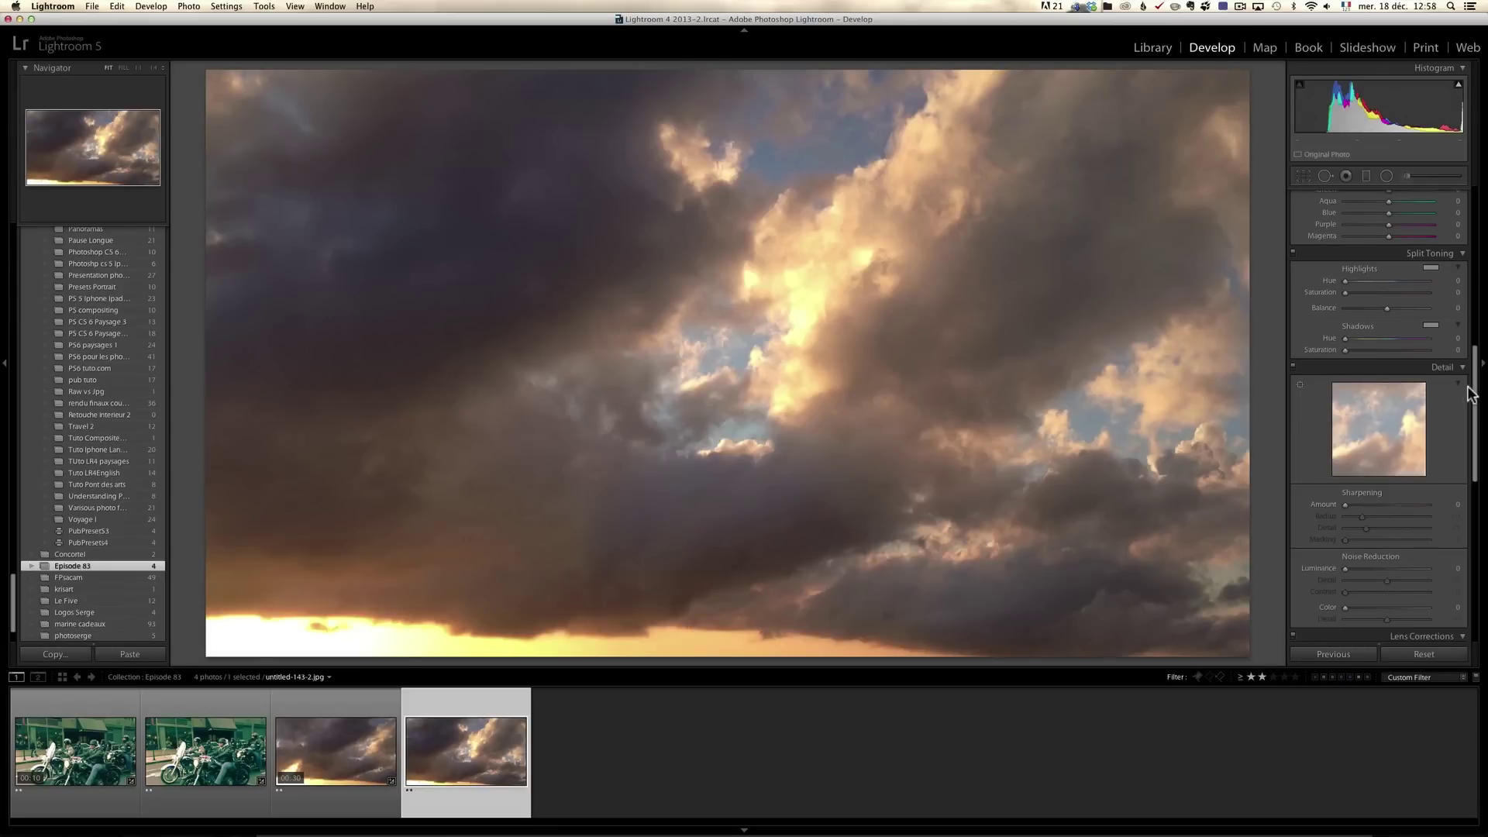
left_click_drag(1477, 407, 1476, 269)
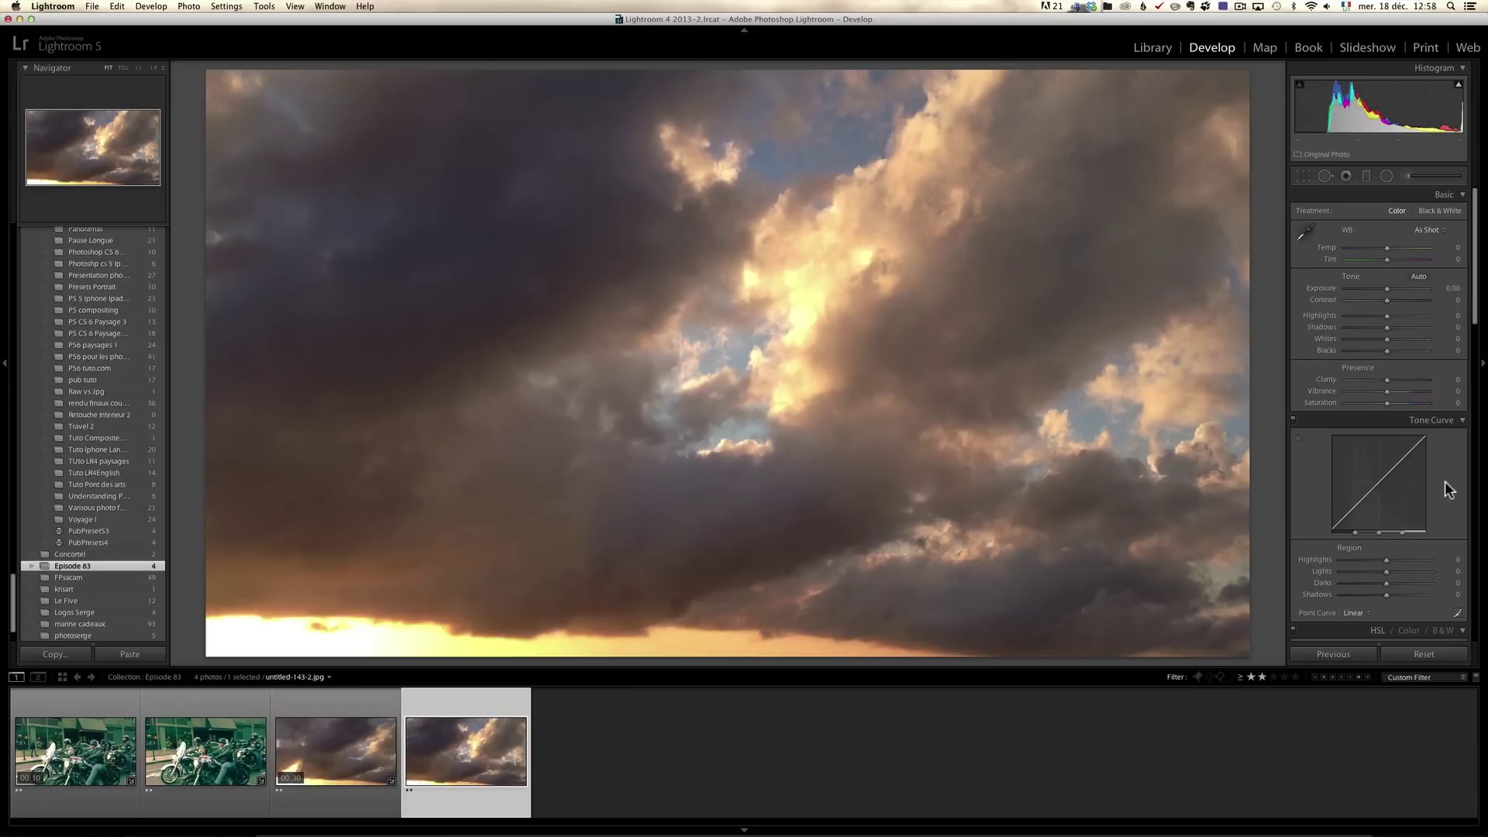
mouse_move(1388, 596)
left_mouse_down()
mouse_move(1356, 597)
mouse_move(1398, 574)
left_mouse_up()
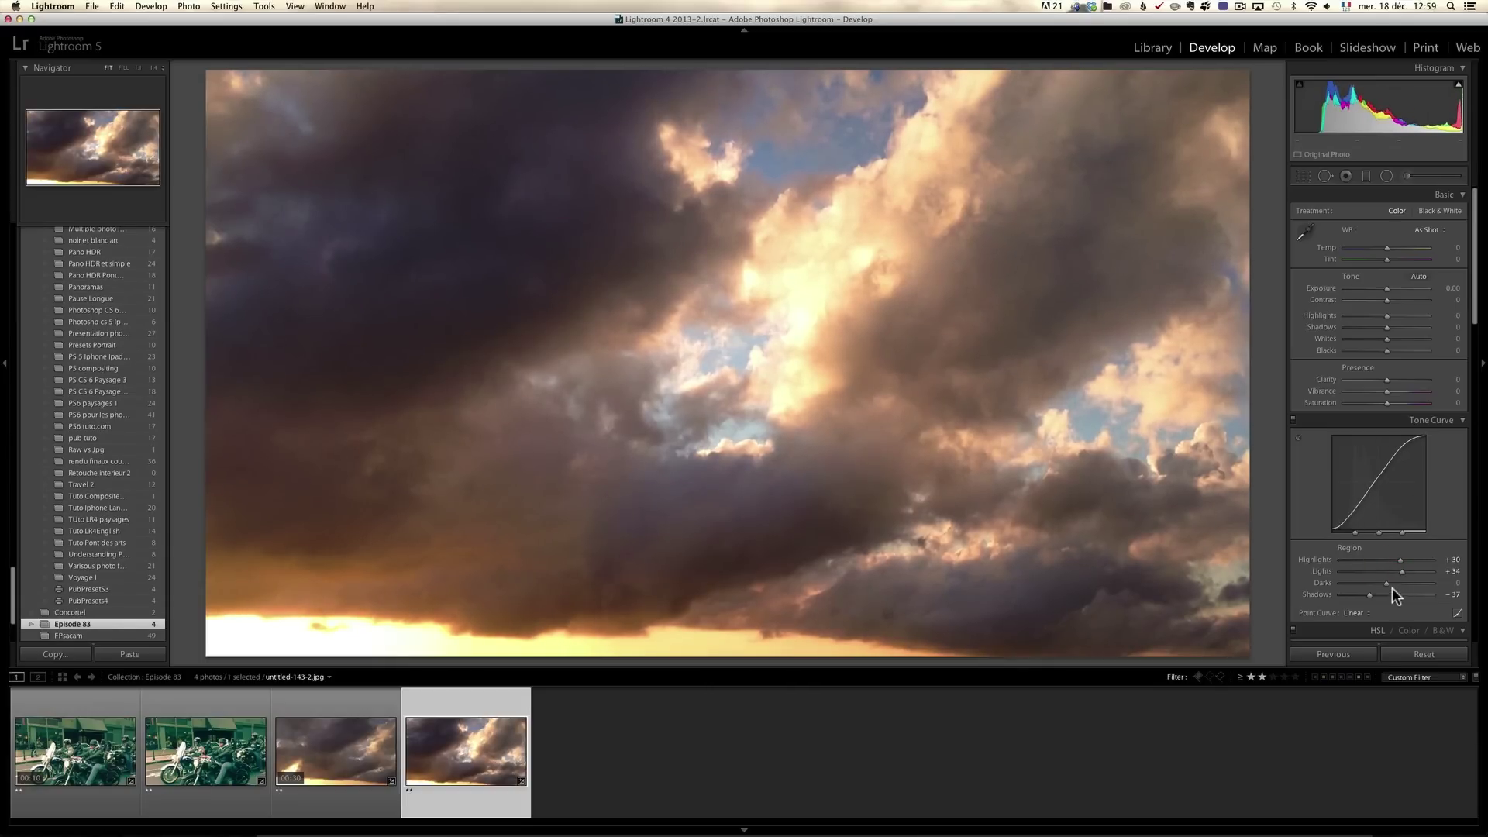
left_click_drag(1387, 589, 1383, 591)
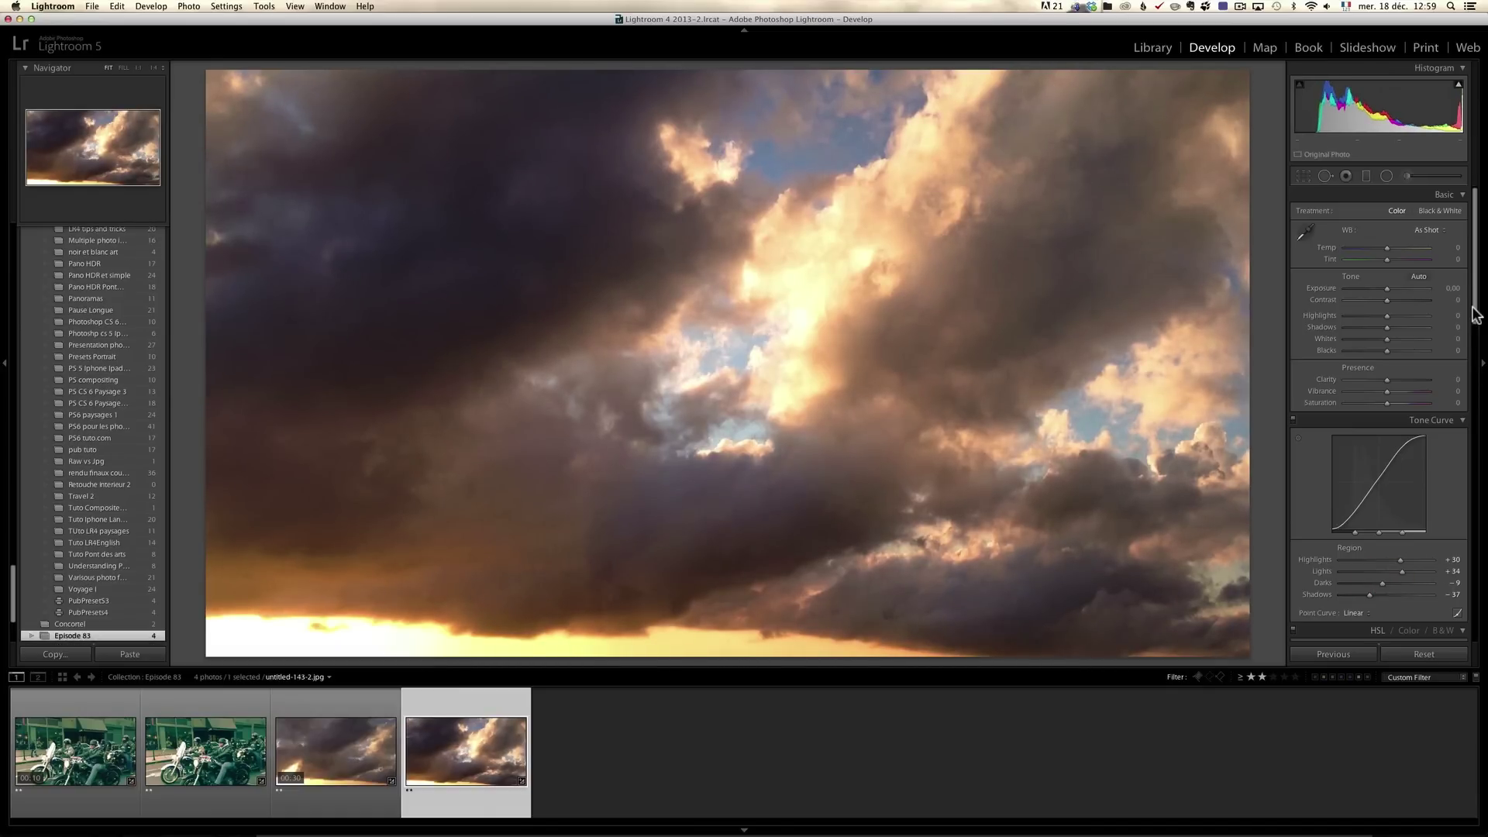
left_click_drag(1388, 393, 1403, 393)
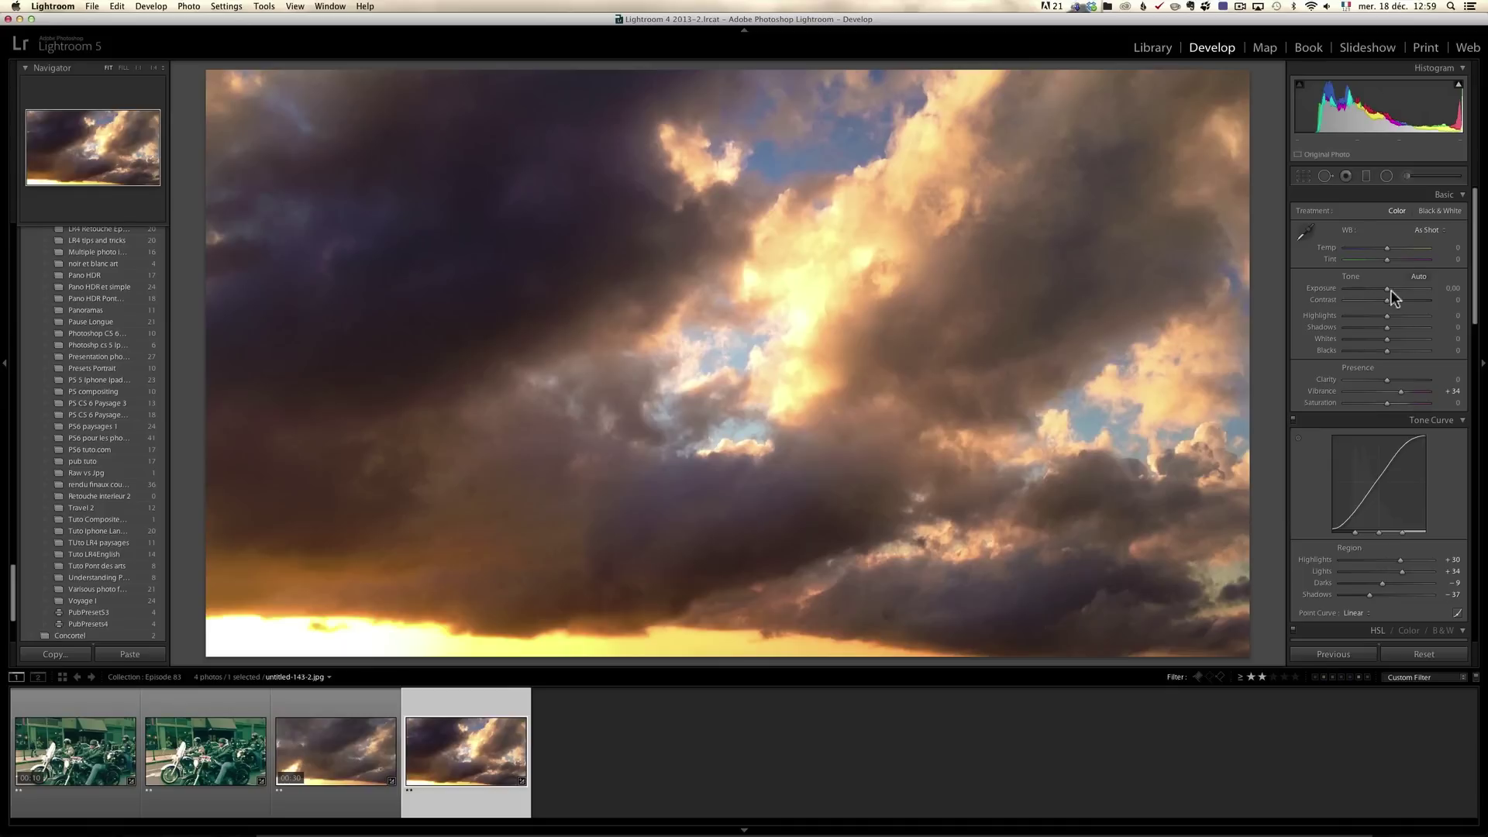
left_click_drag(1388, 249, 1404, 264)
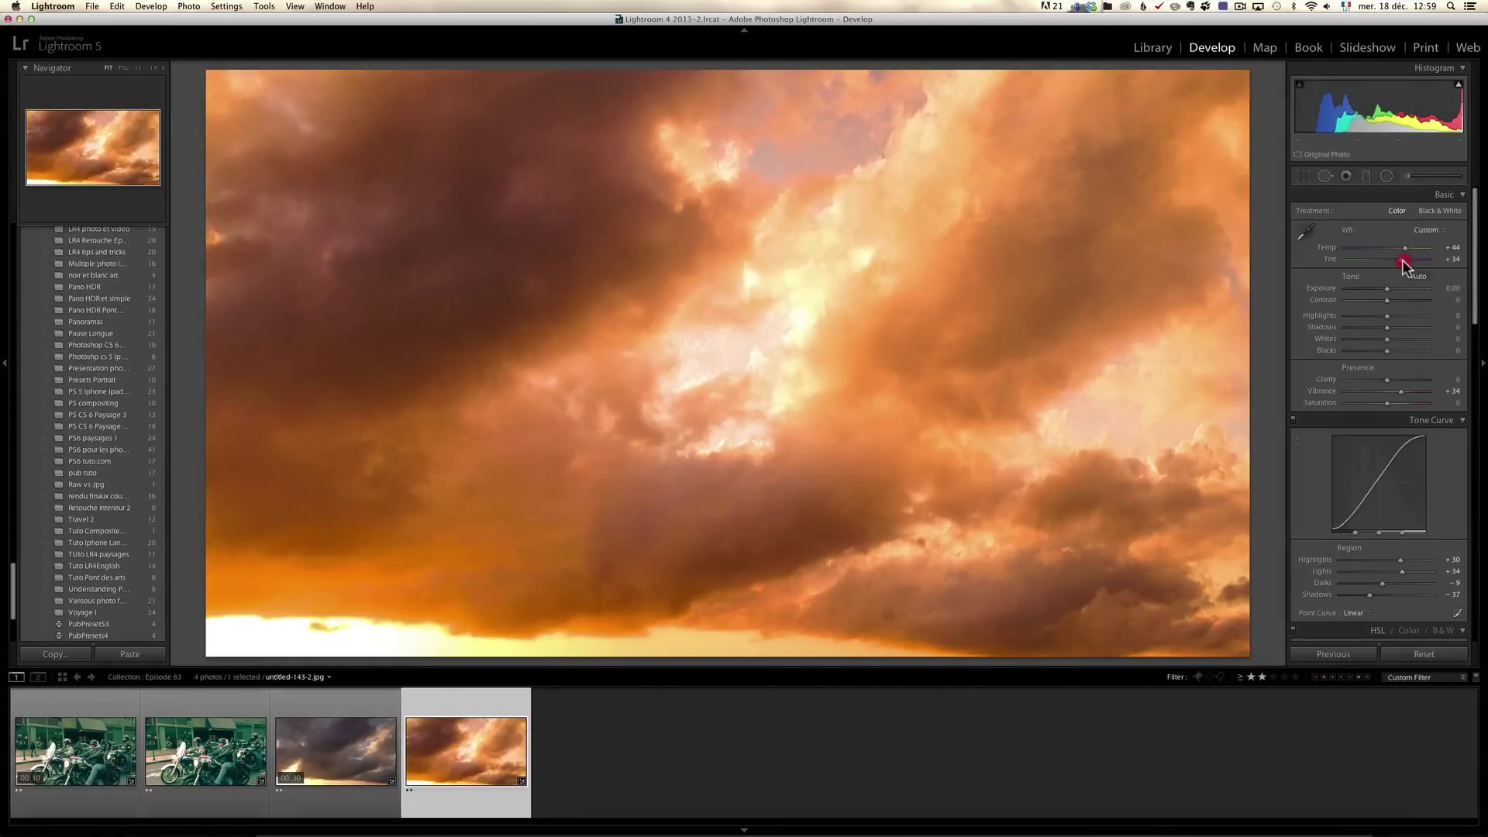
double_click(1407, 246)
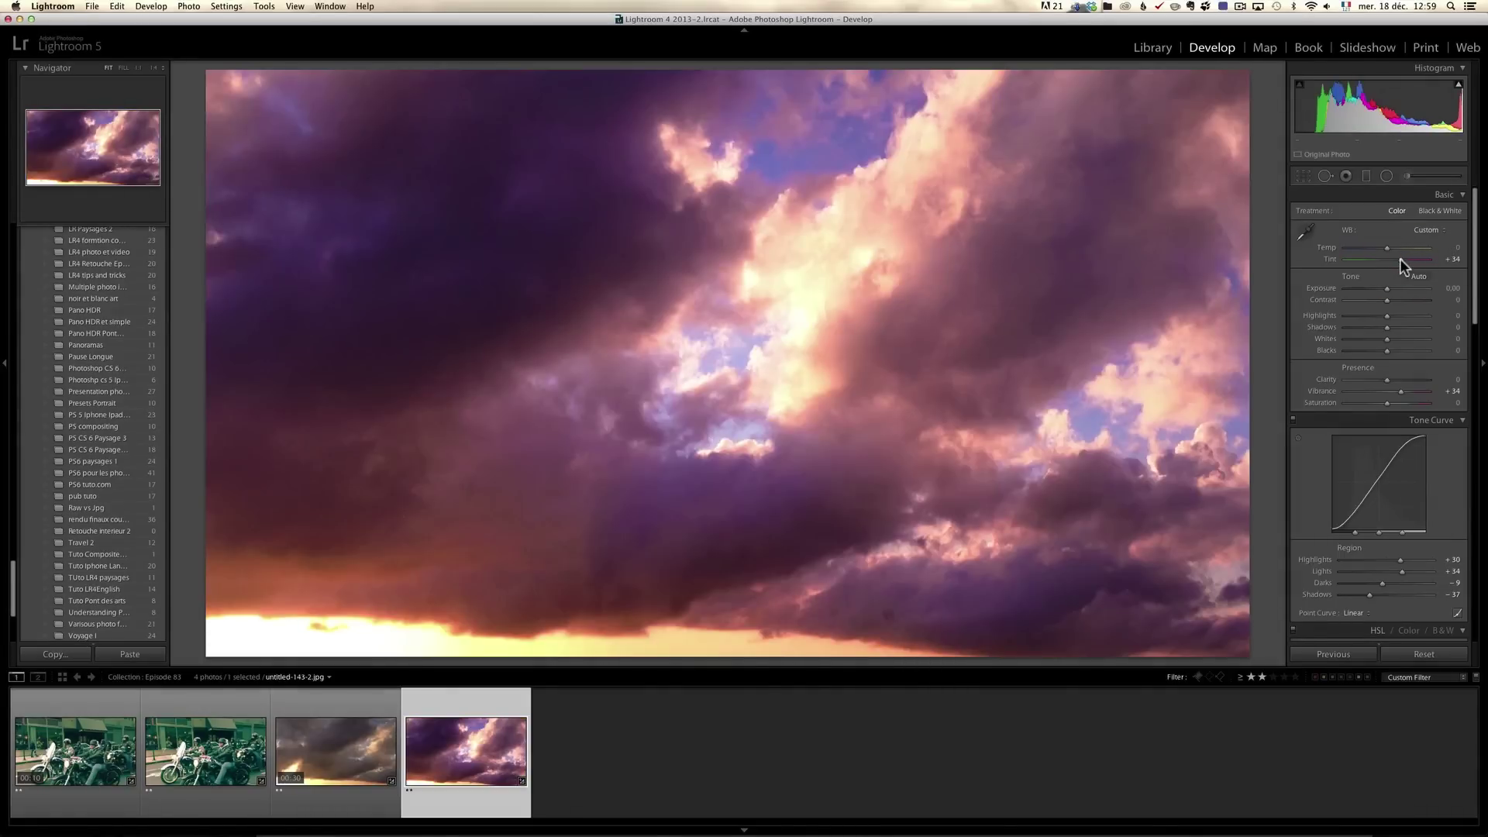
mouse_move(1401, 260)
left_mouse_down()
mouse_move(1388, 259)
mouse_move(1399, 265)
left_mouse_up()
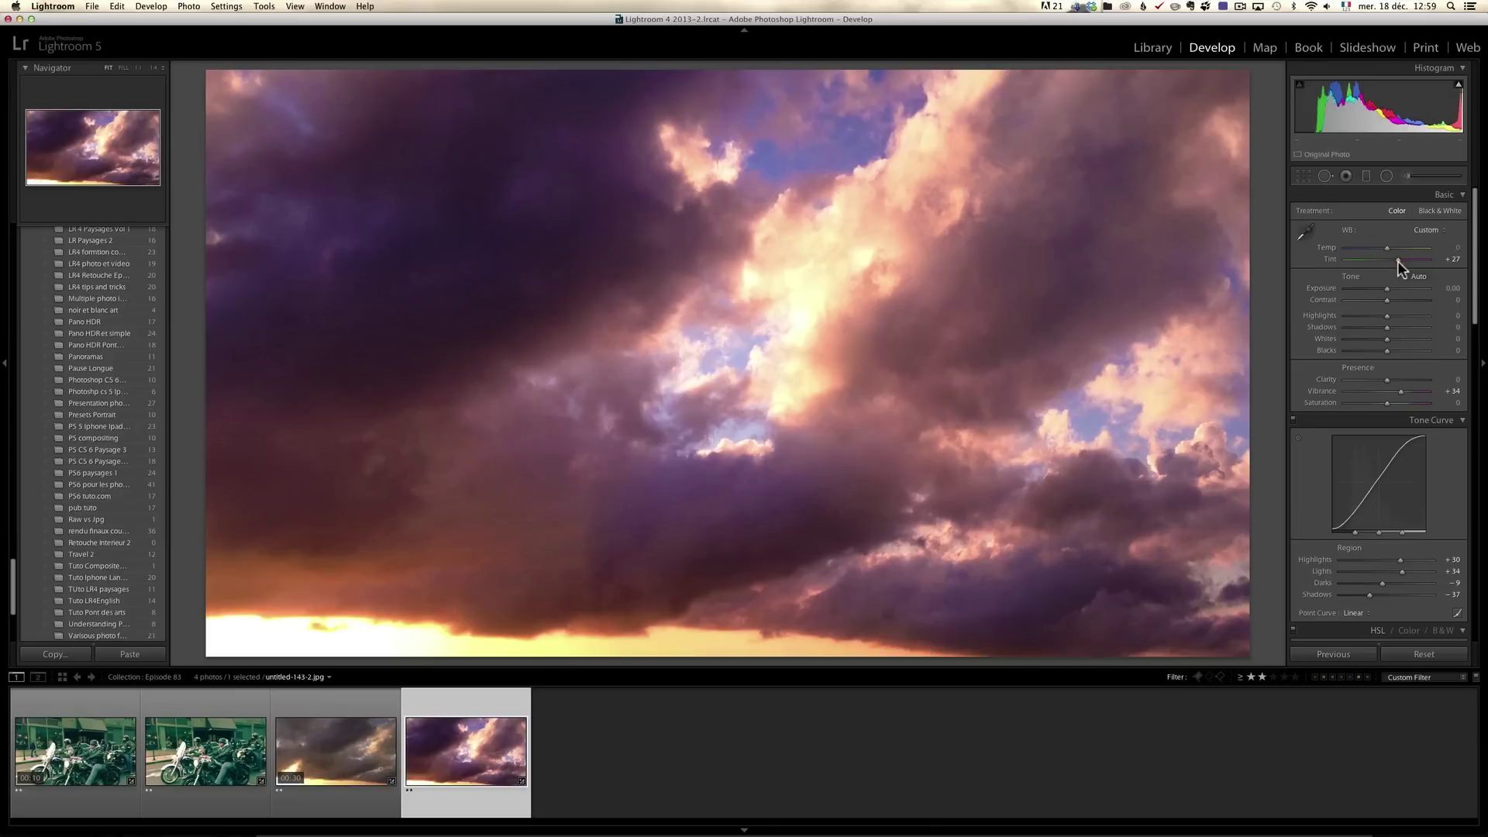
left_click_drag(1475, 305, 1477, 189)
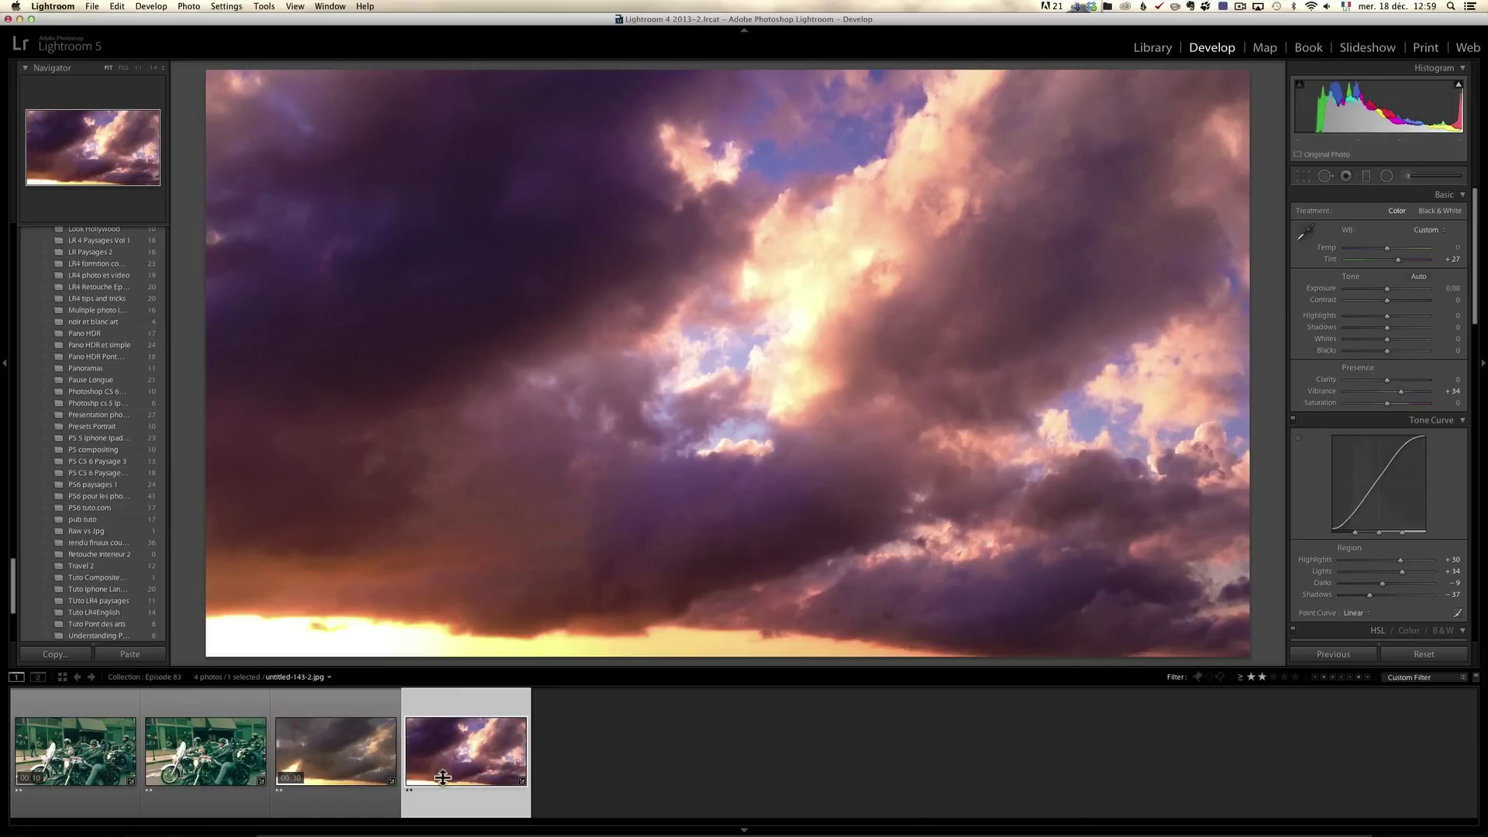
Sync the cloud still's grade onto the cloud video
left_click(368, 740, "super")
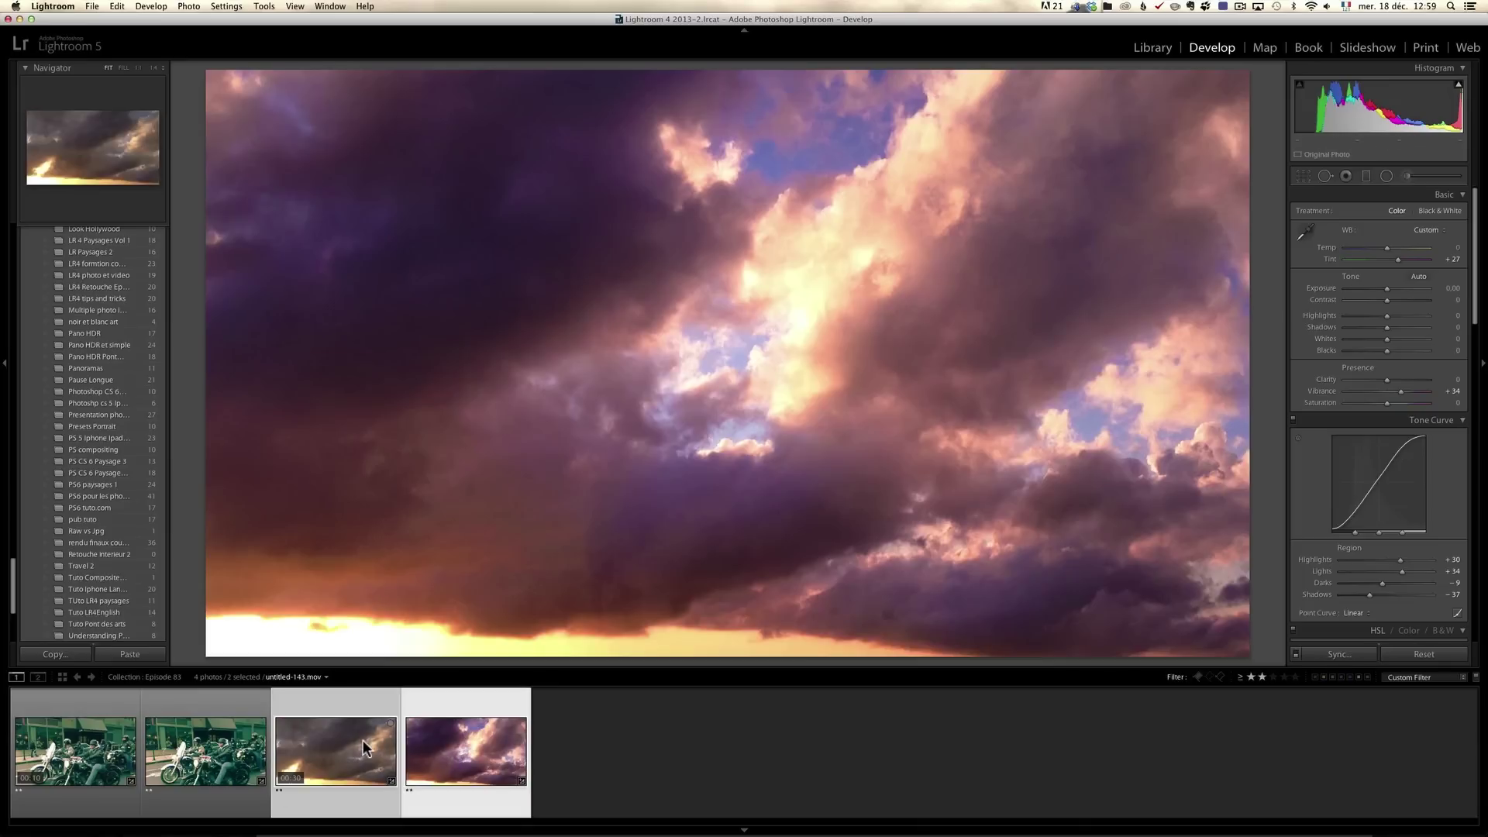
left_click(1362, 656)
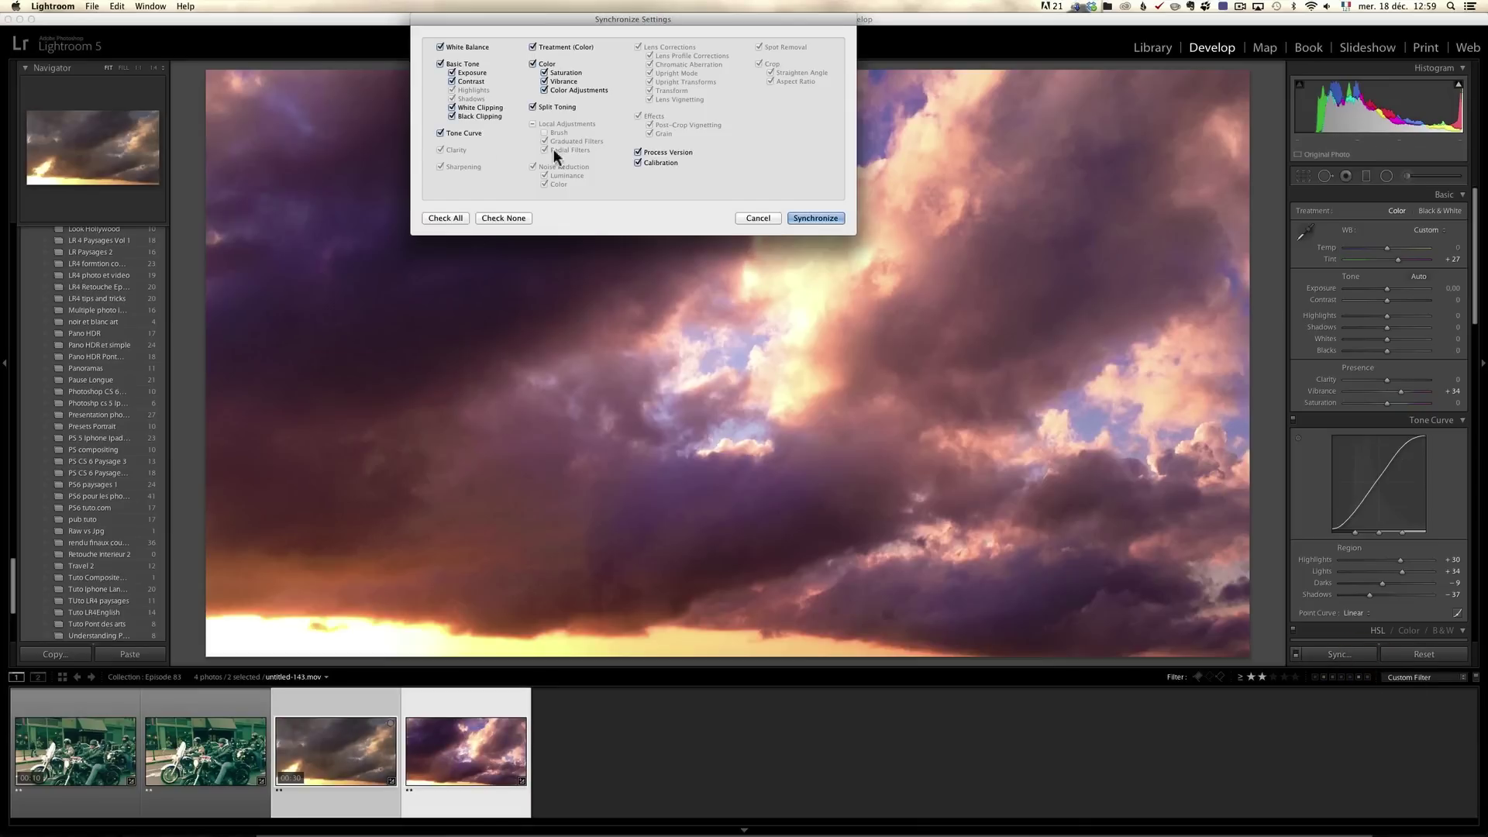
left_click(810, 219)
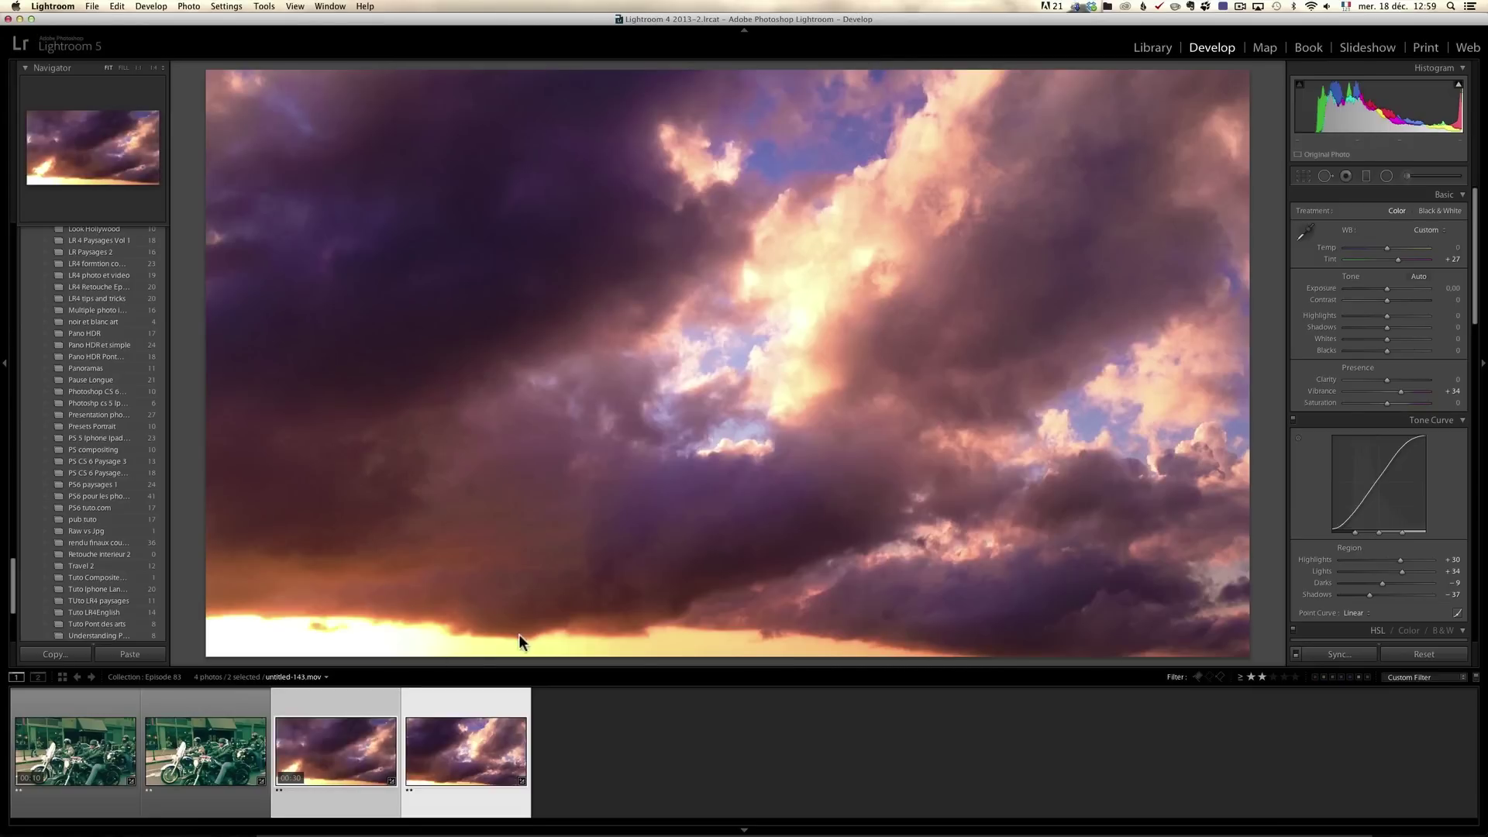
Play untitled-143.mov in Library, compare it with the graded still, then reselect the clip in Library
left_click(1155, 49)
left_click(344, 702)
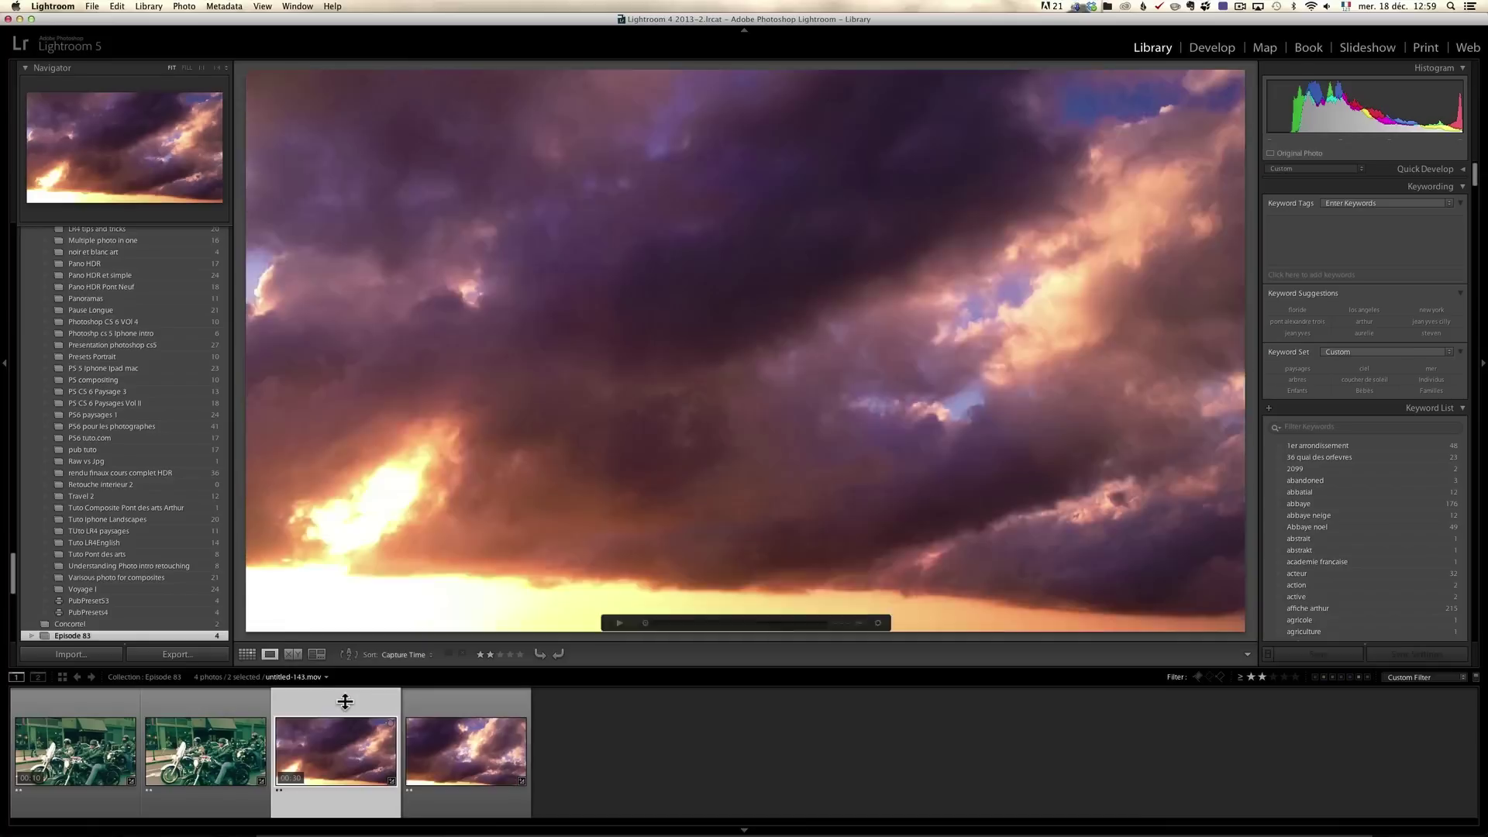
left_click(621, 624)
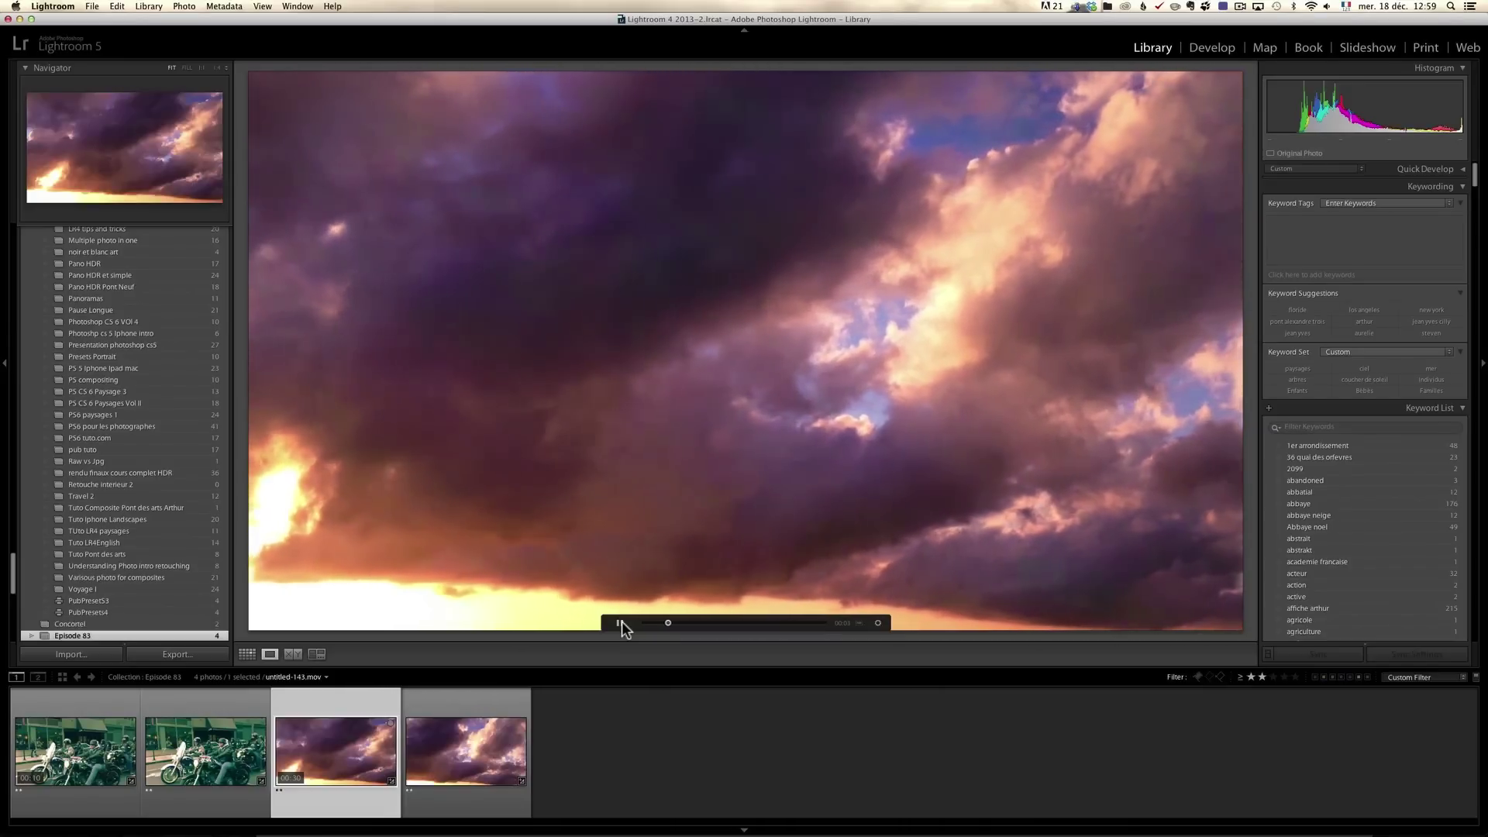
left_click(619, 622)
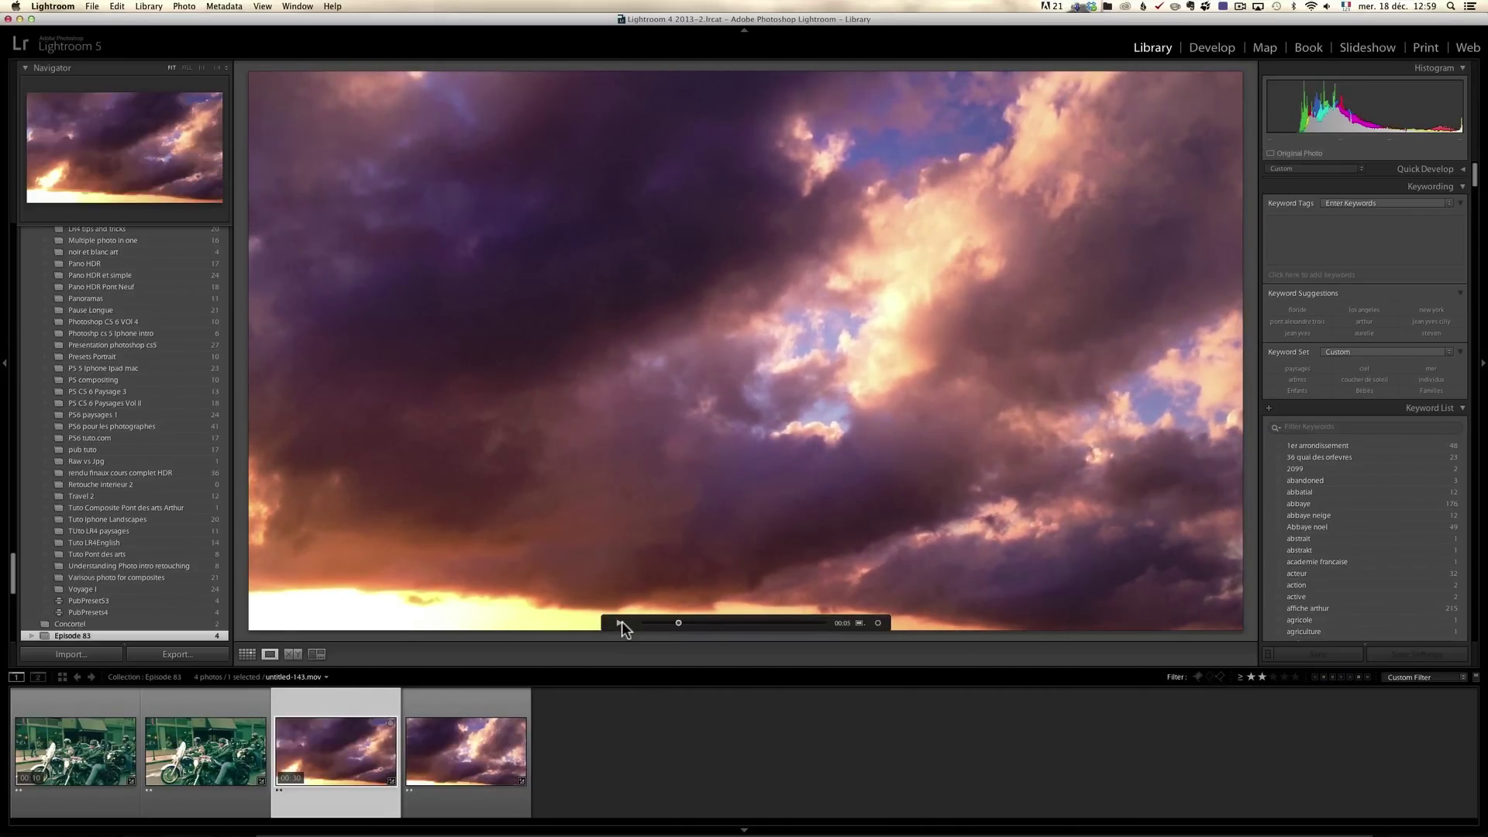
left_click(1217, 43)
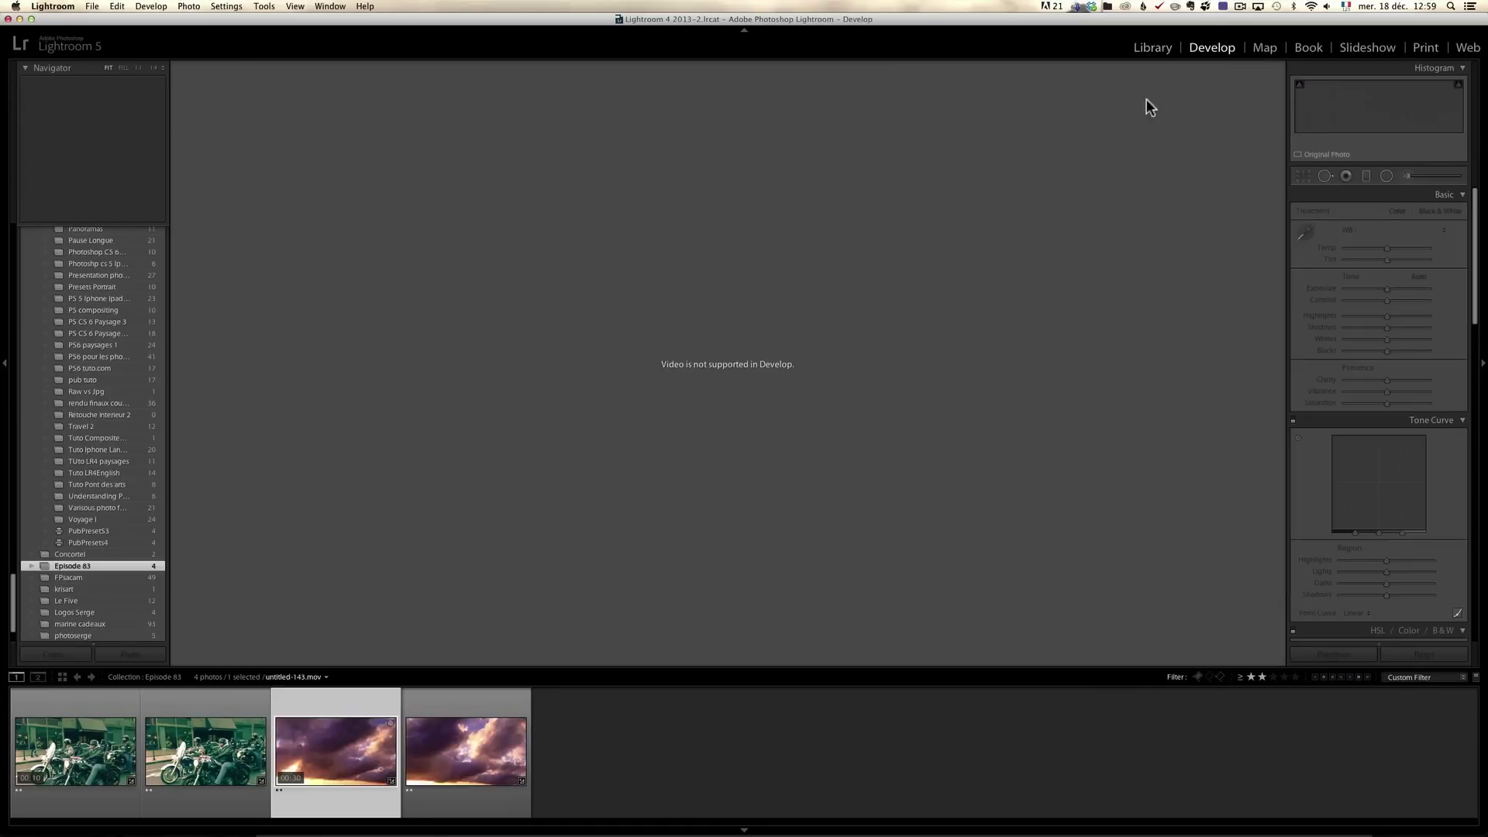
left_click(487, 701)
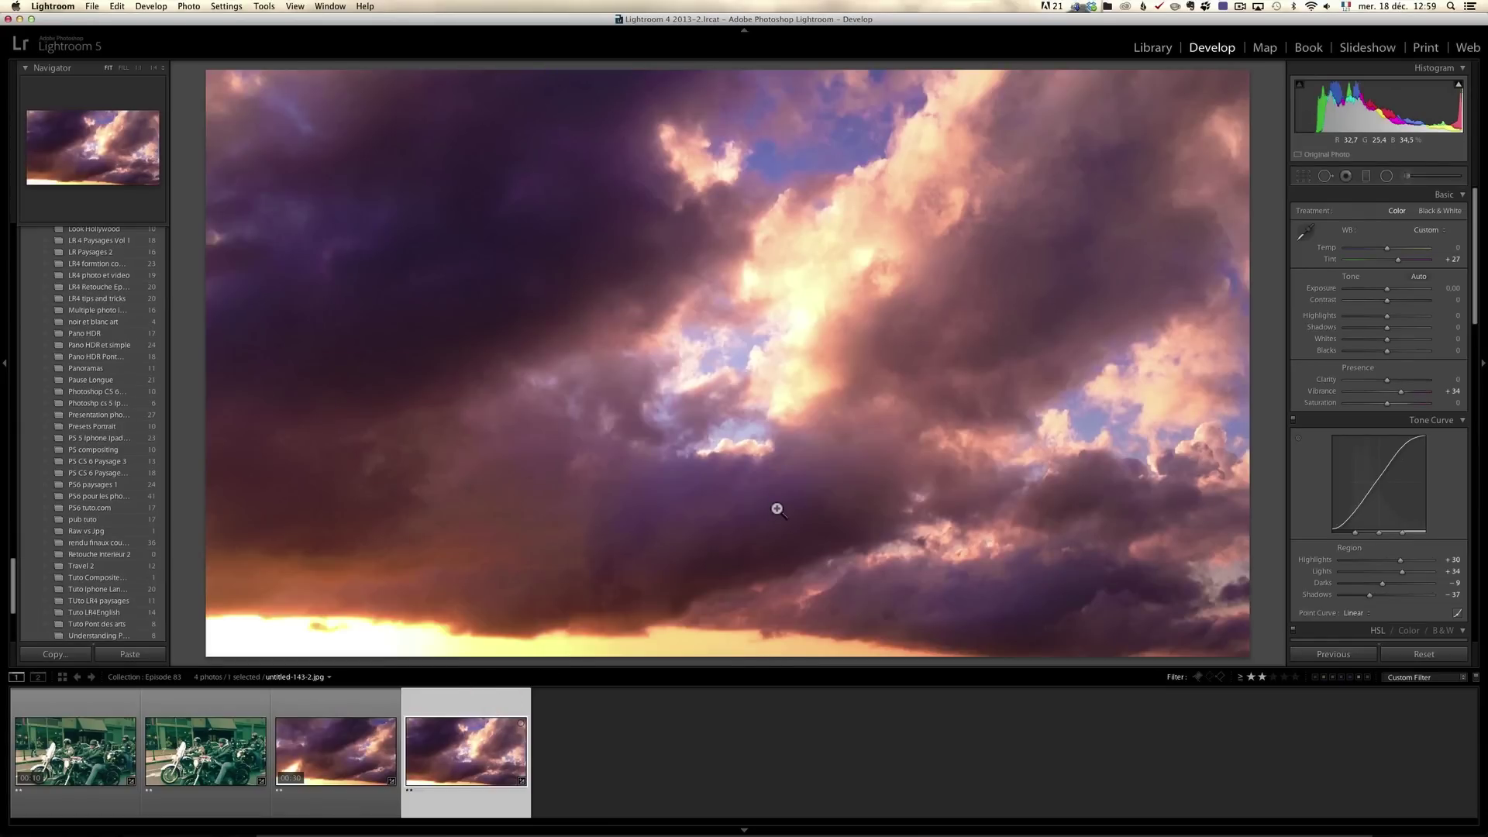
left_click(333, 712)
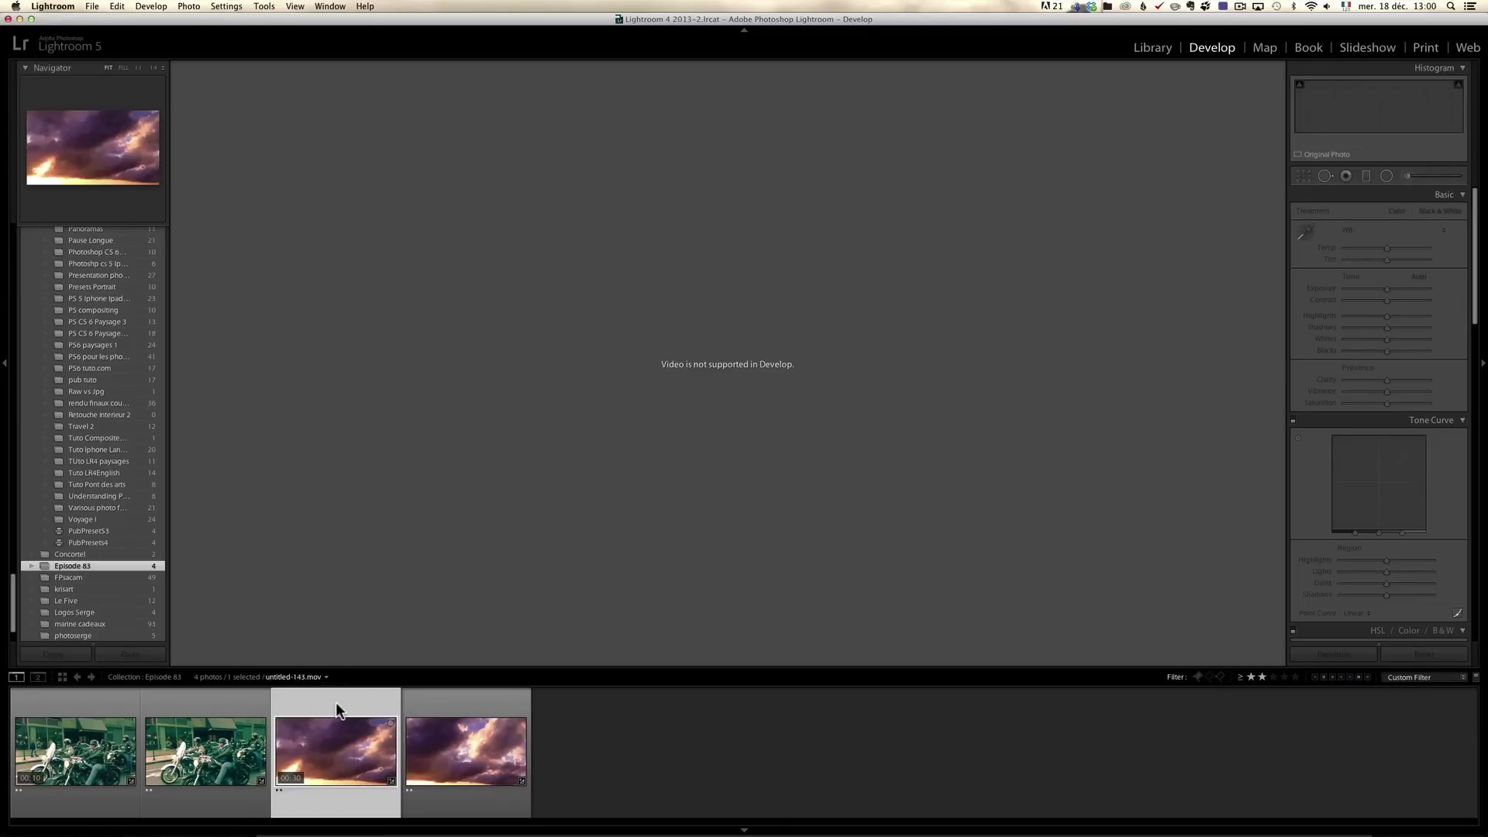
left_click(1150, 51)
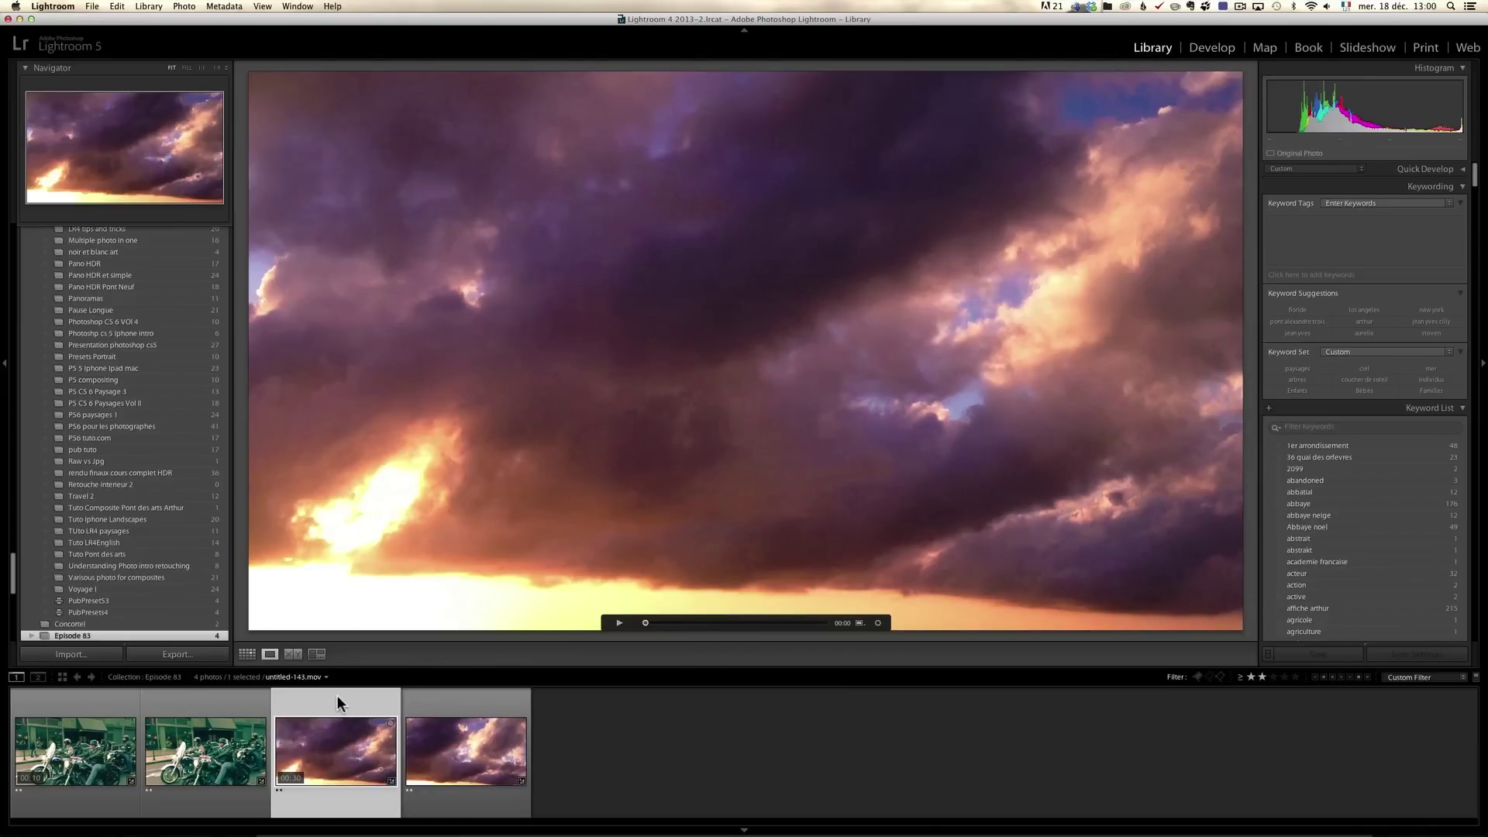
Export the cloud clip as H.264 at High quality, 1920x1080, to untitled-143.mp4
left_click(186, 655)
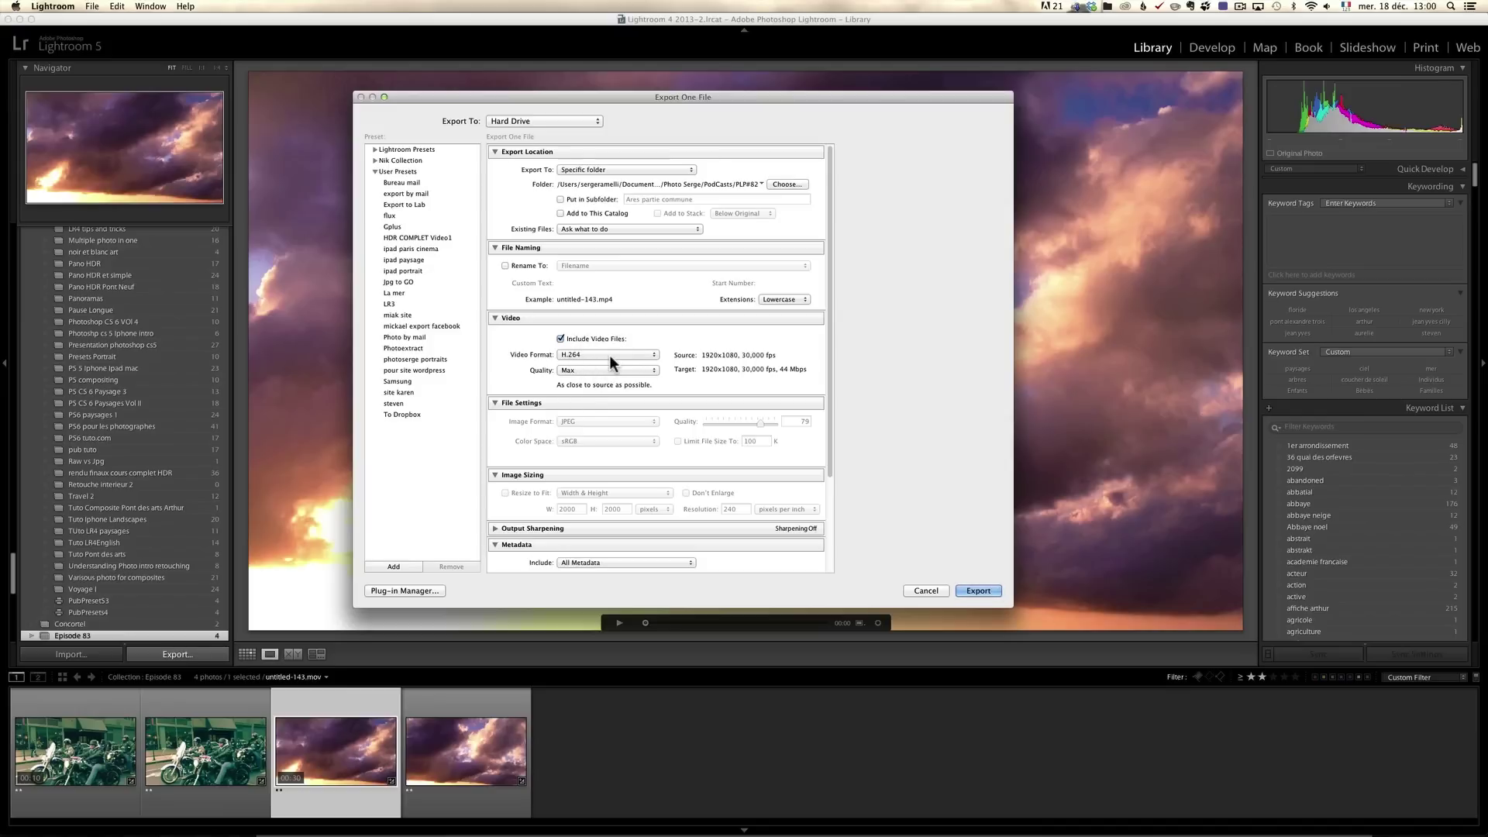
left_click(603, 376)
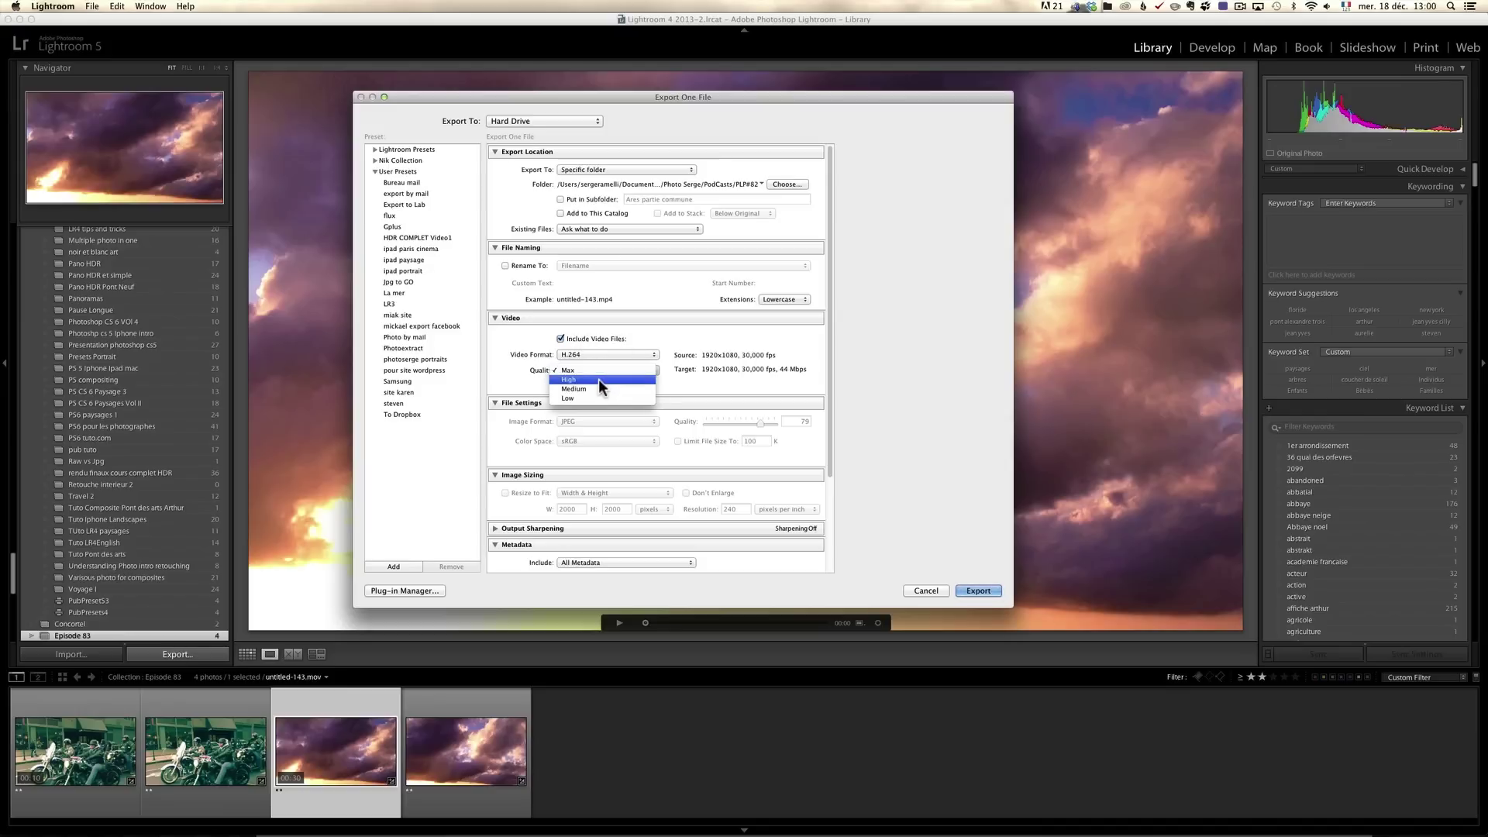
left_click(601, 379)
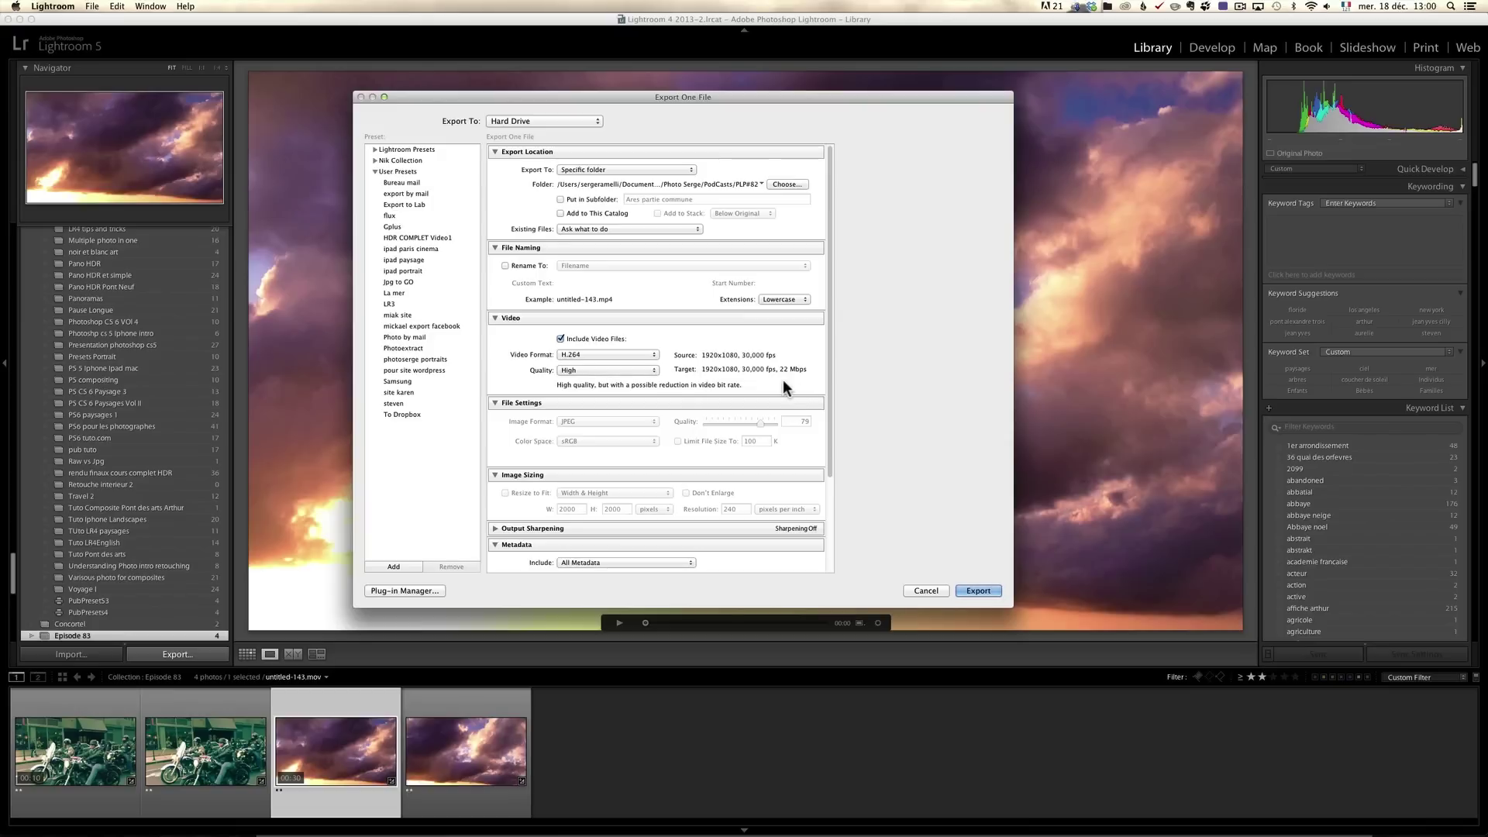
scroll(741, 404, "down", 1)
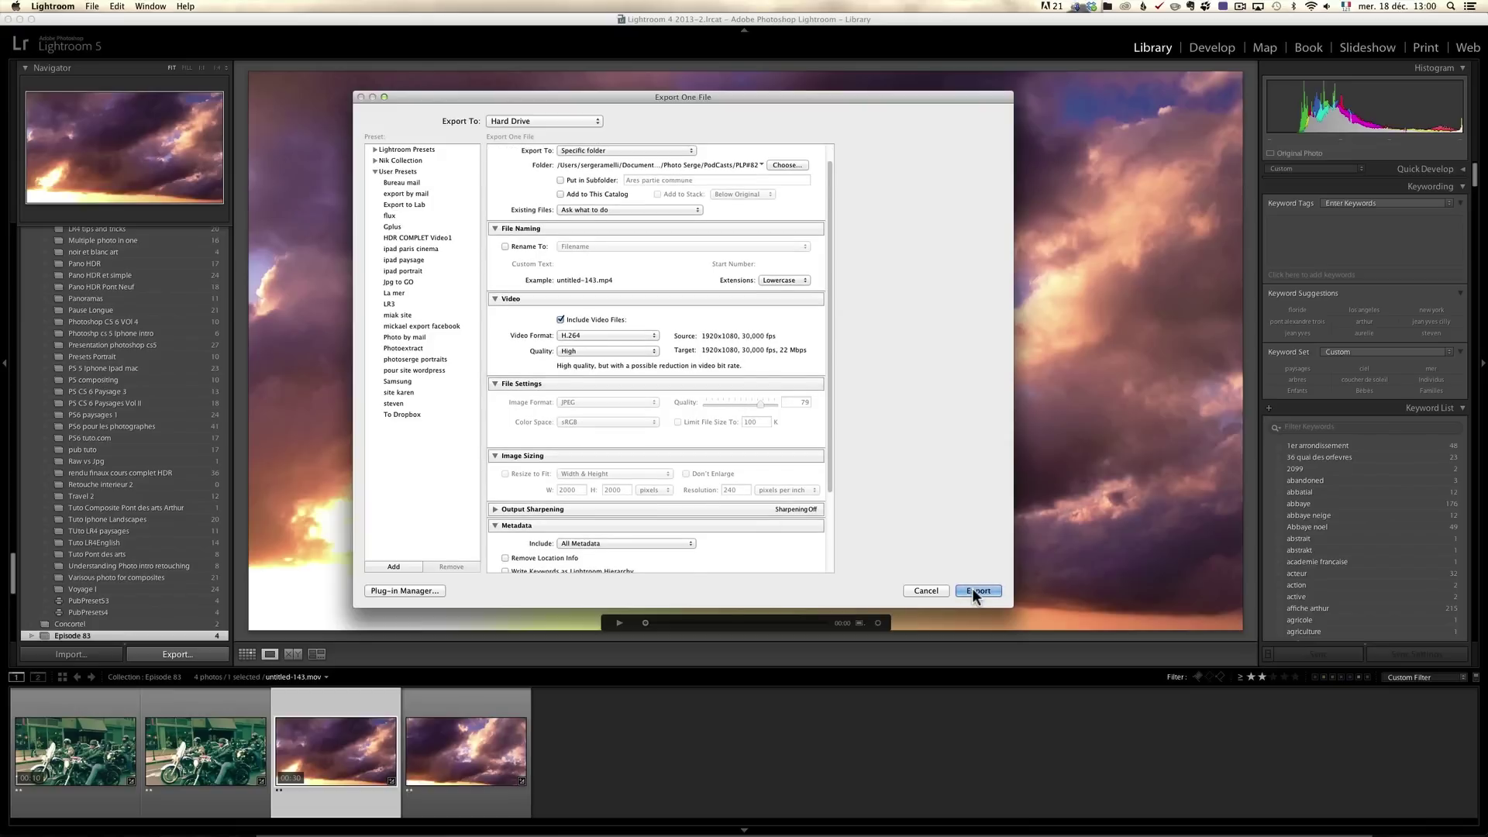
left_click(936, 591)
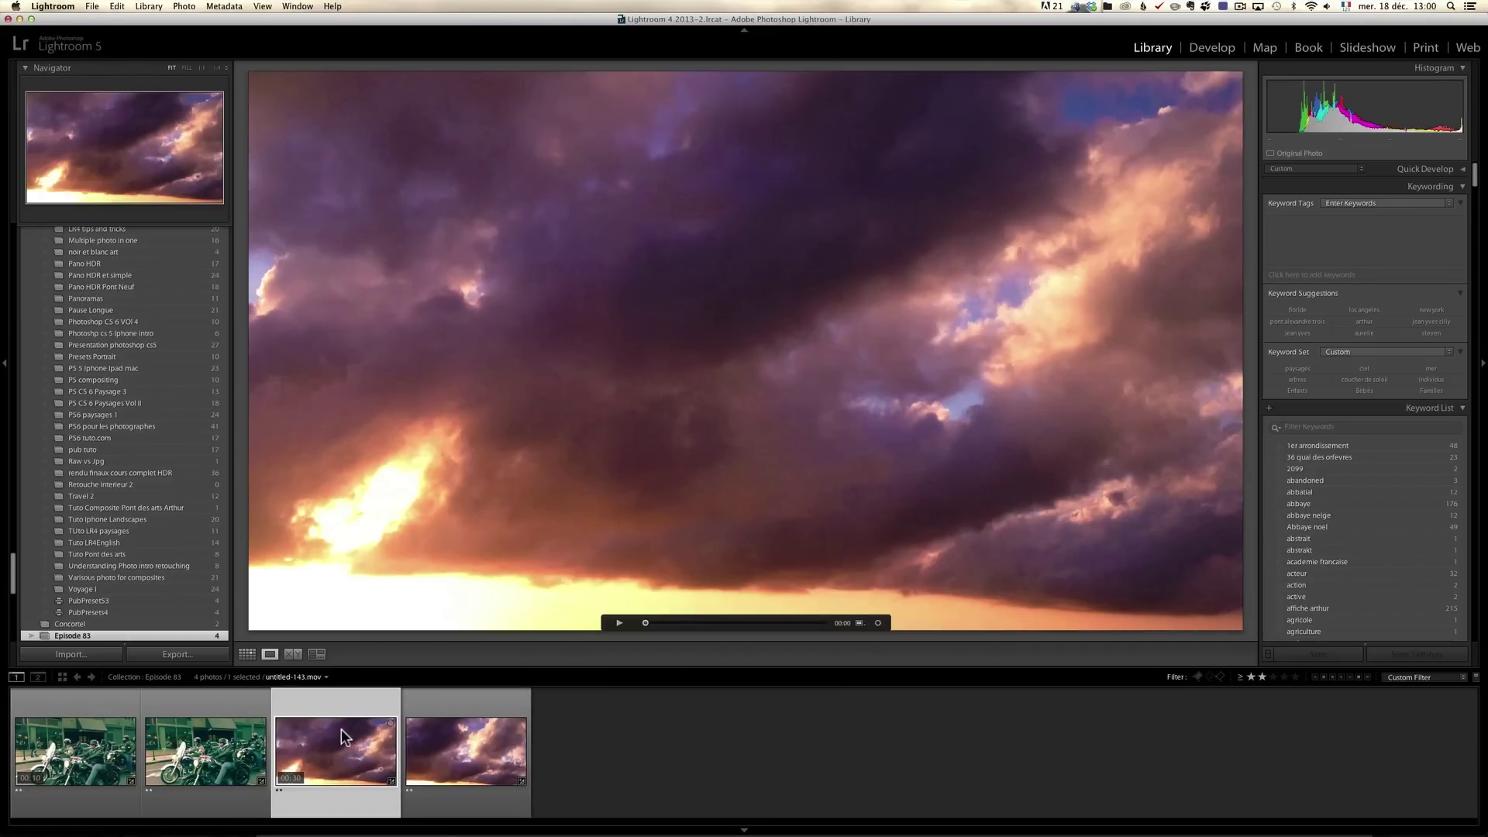
Reset the motorcycle JPEG frame in Develop to remove its green grade
left_click(203, 742)
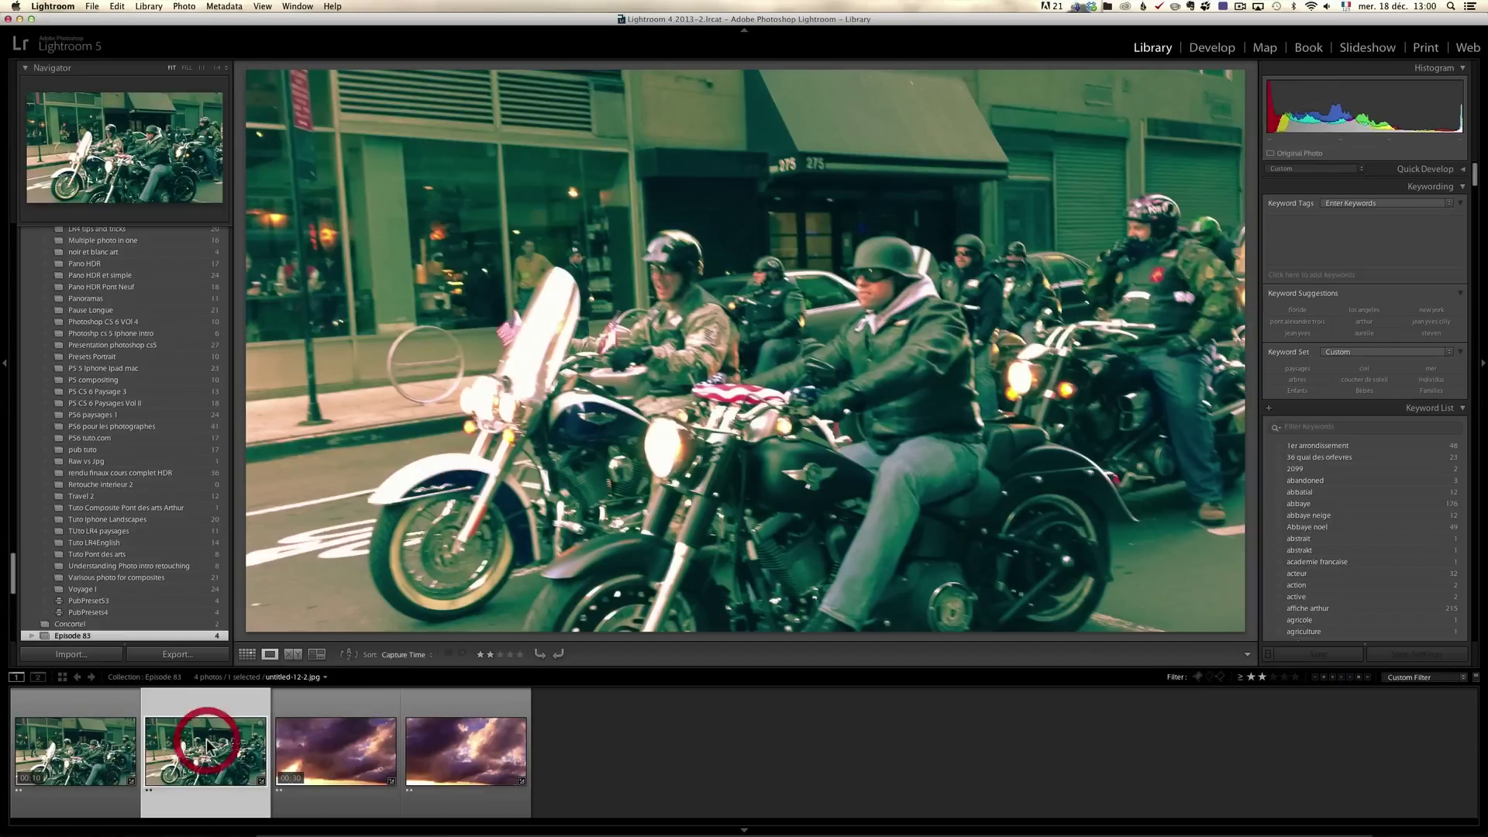
left_click(70, 737)
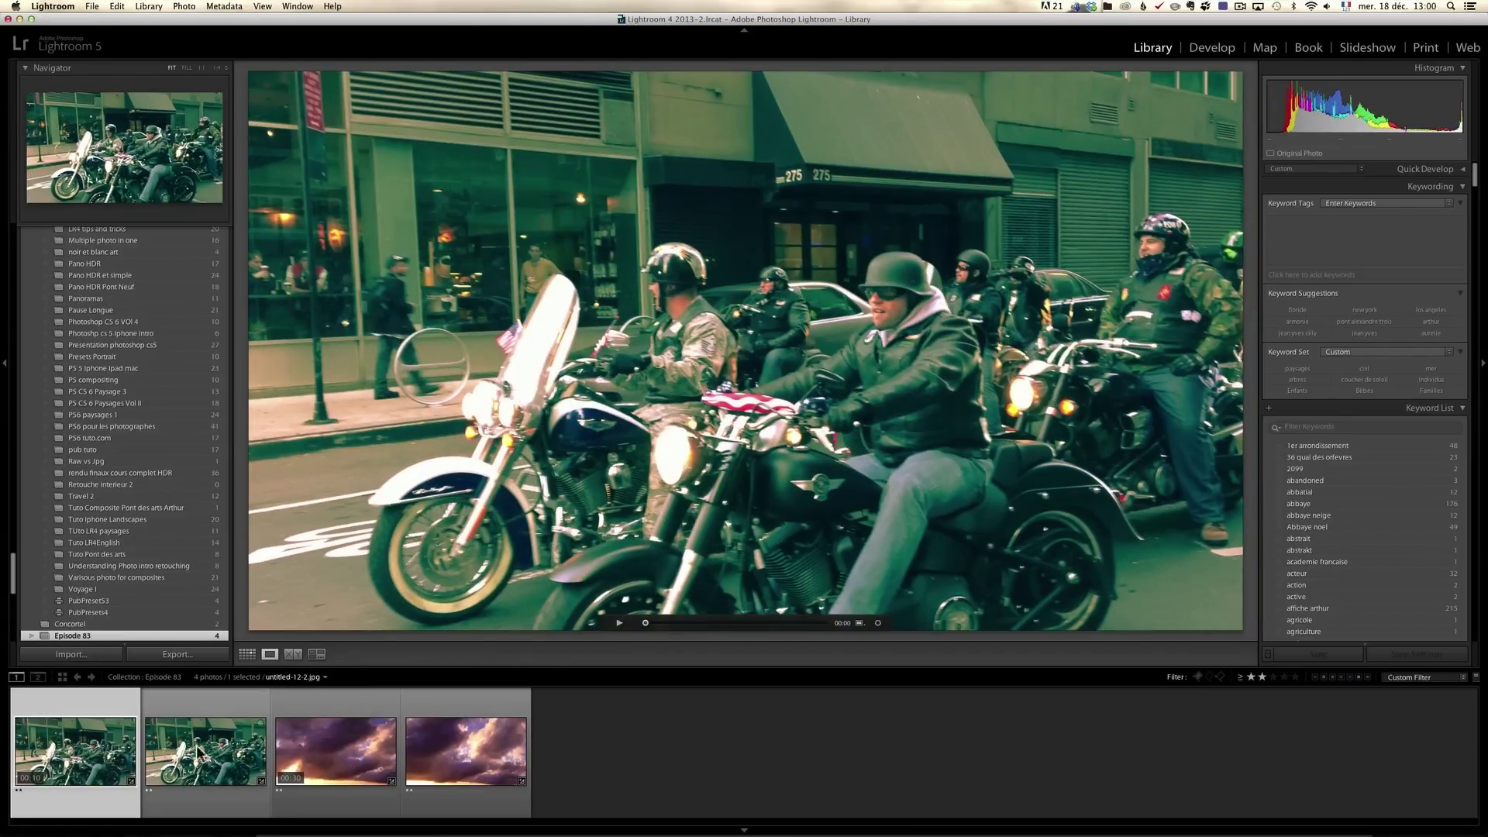
left_click(211, 751)
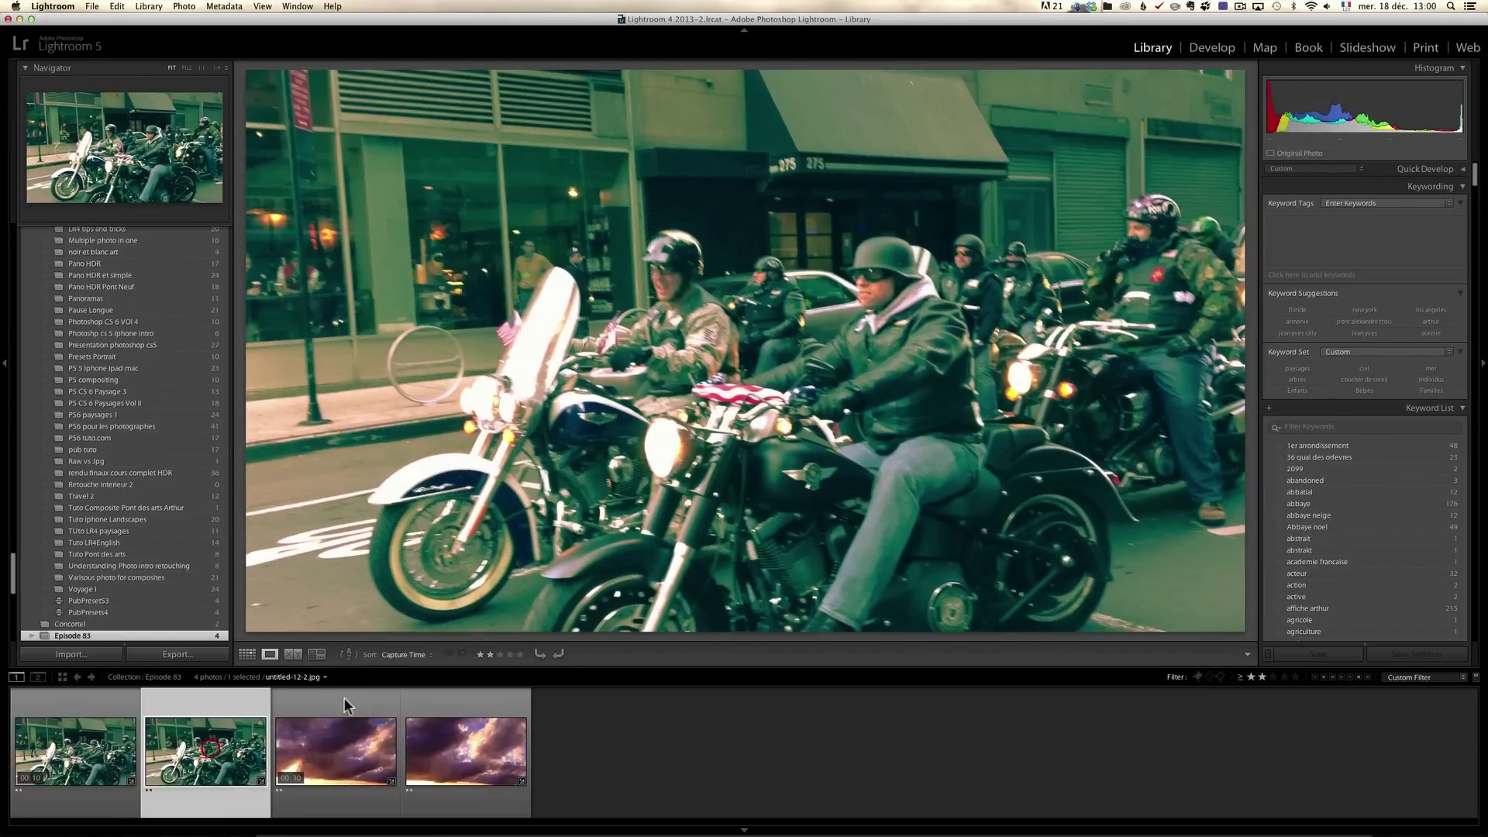
left_click(1211, 48)
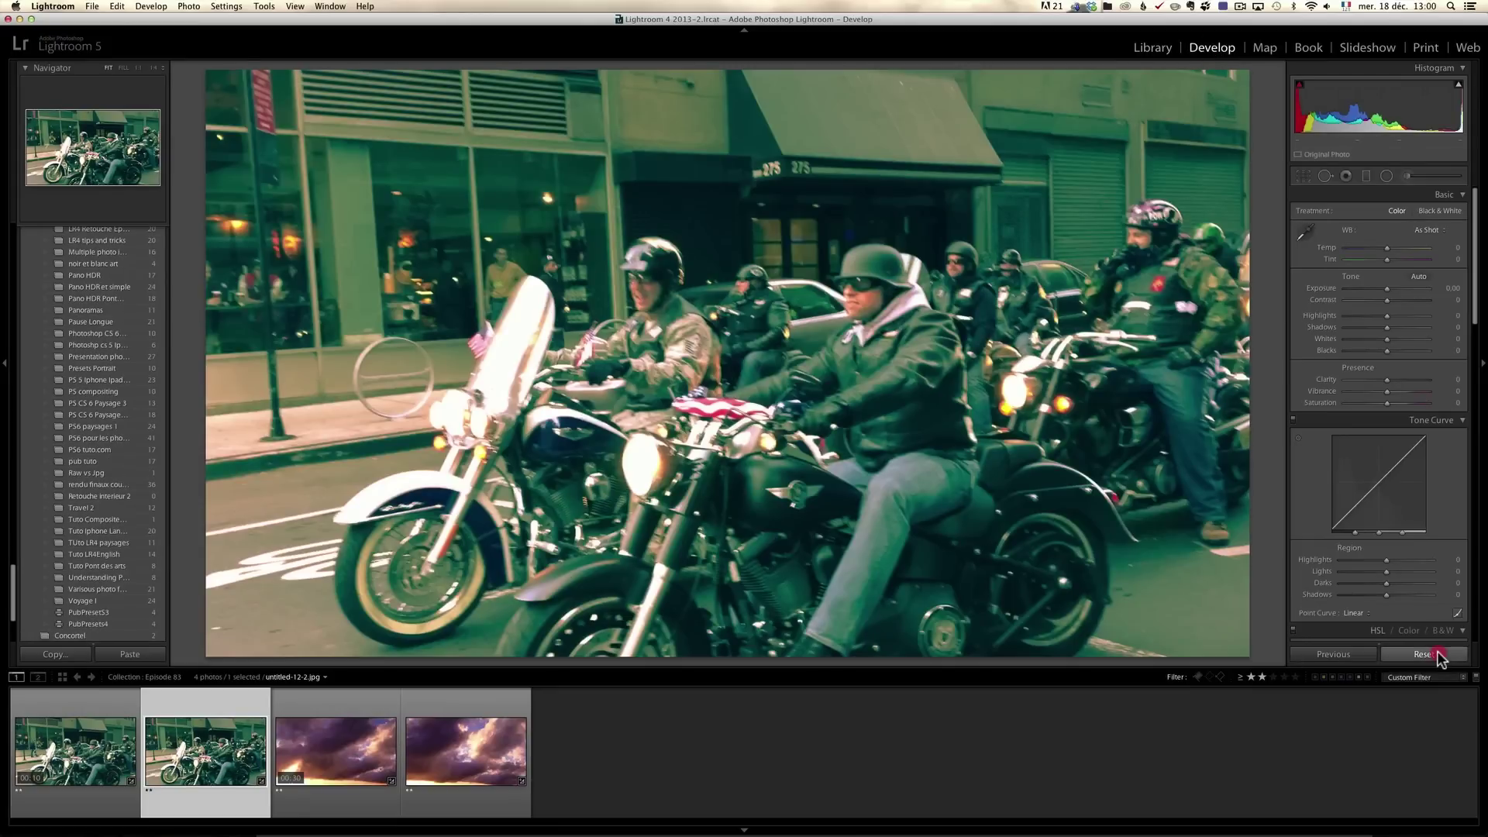
left_click(1438, 654)
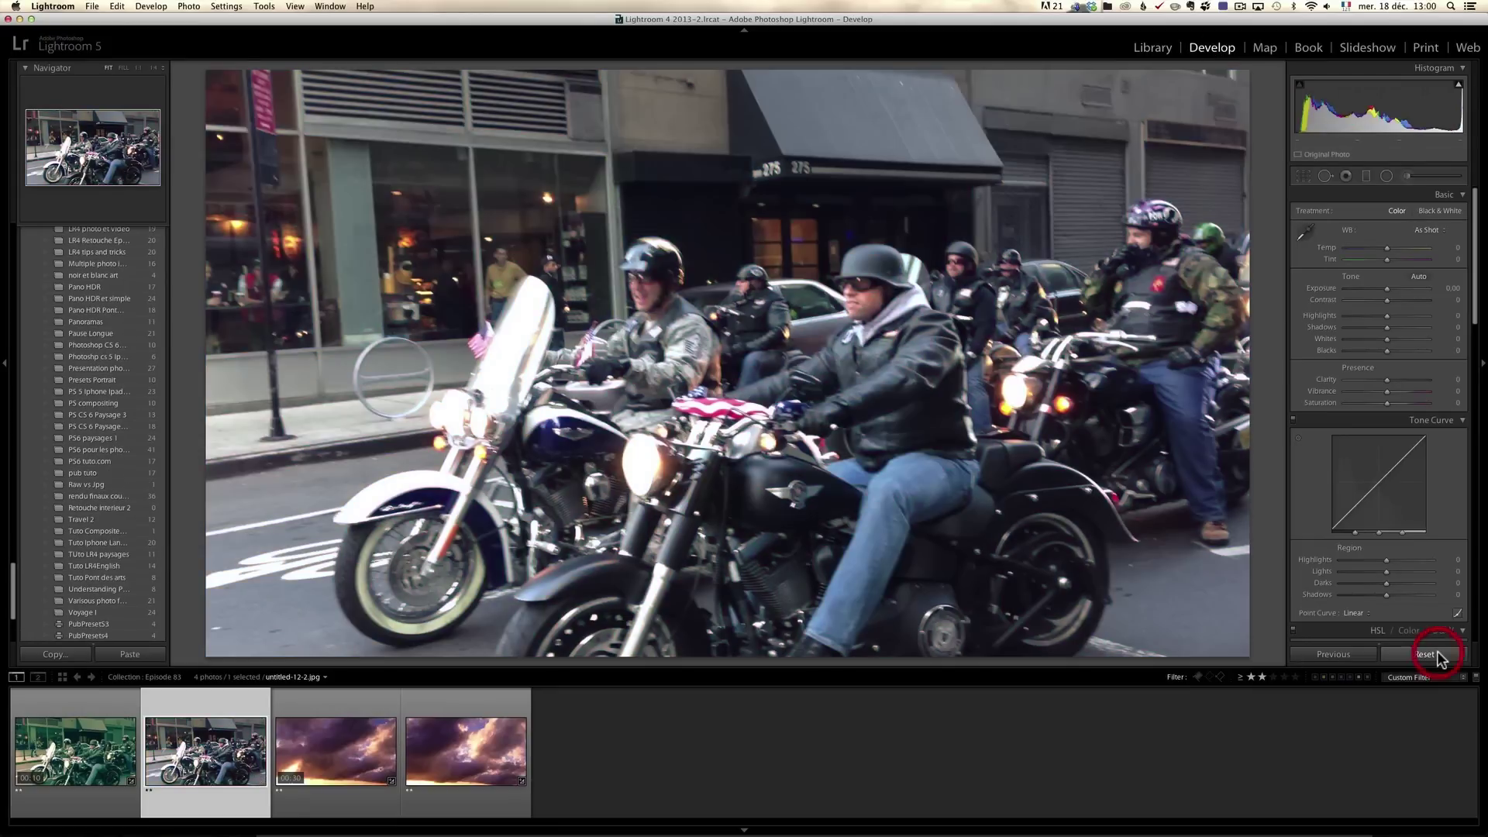
Sync the reset, untoned settings from the frame onto the motorcycle .mov clip
left_click(91, 756, "shift")
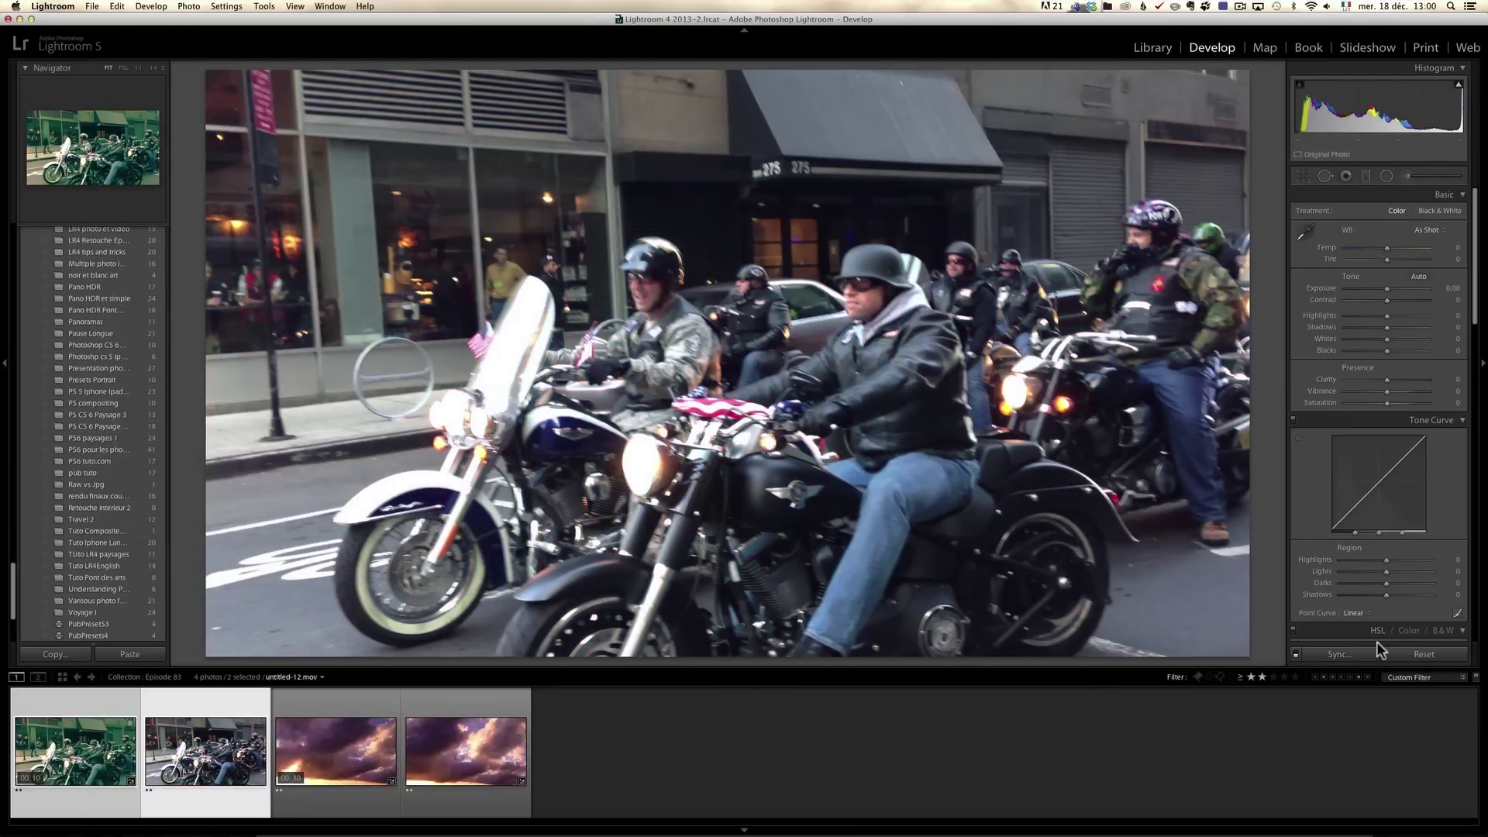
left_click(1340, 654)
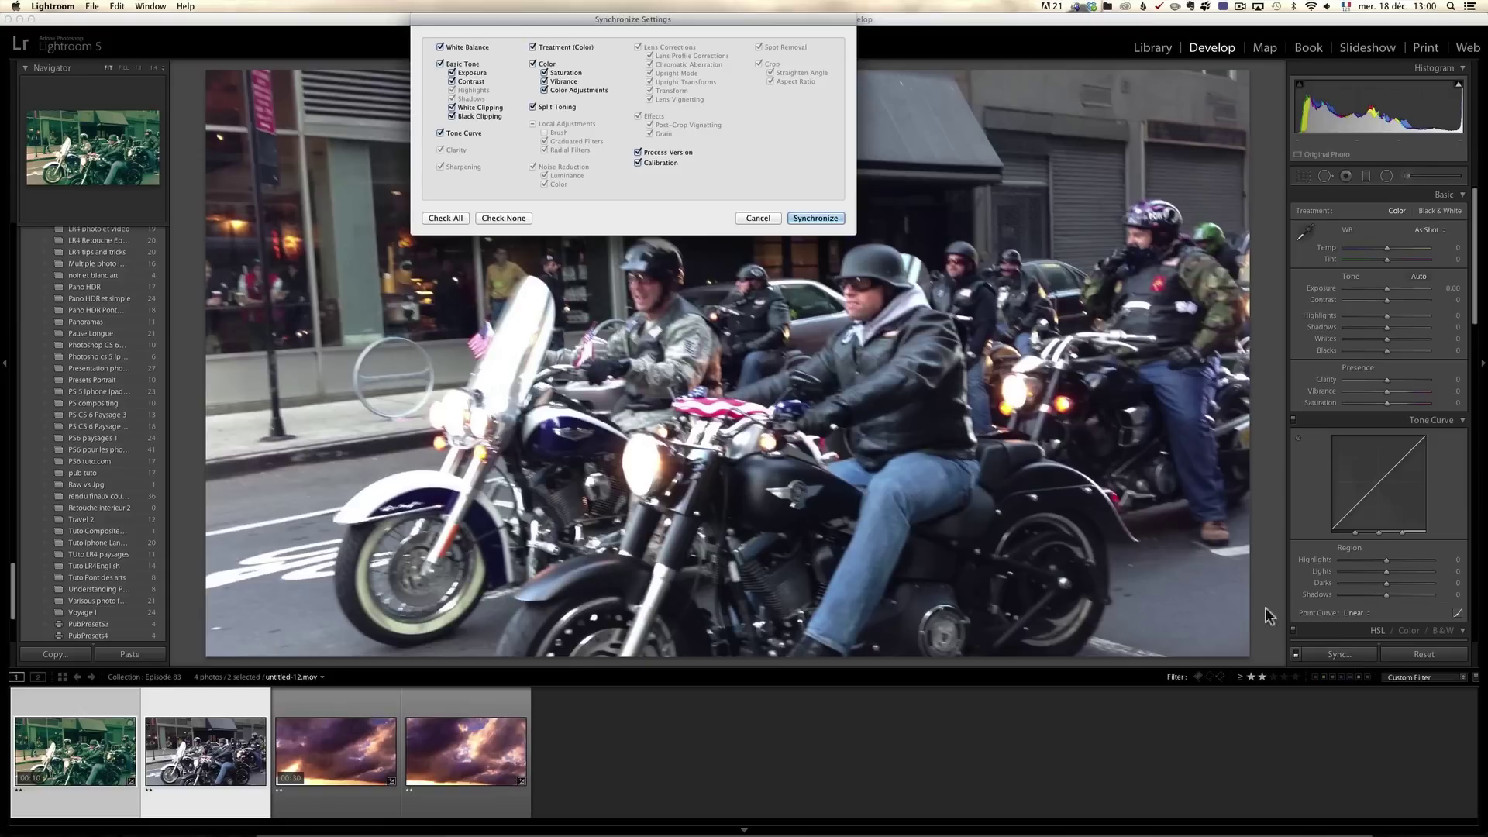
left_click(813, 218)
left_click(28, 740)
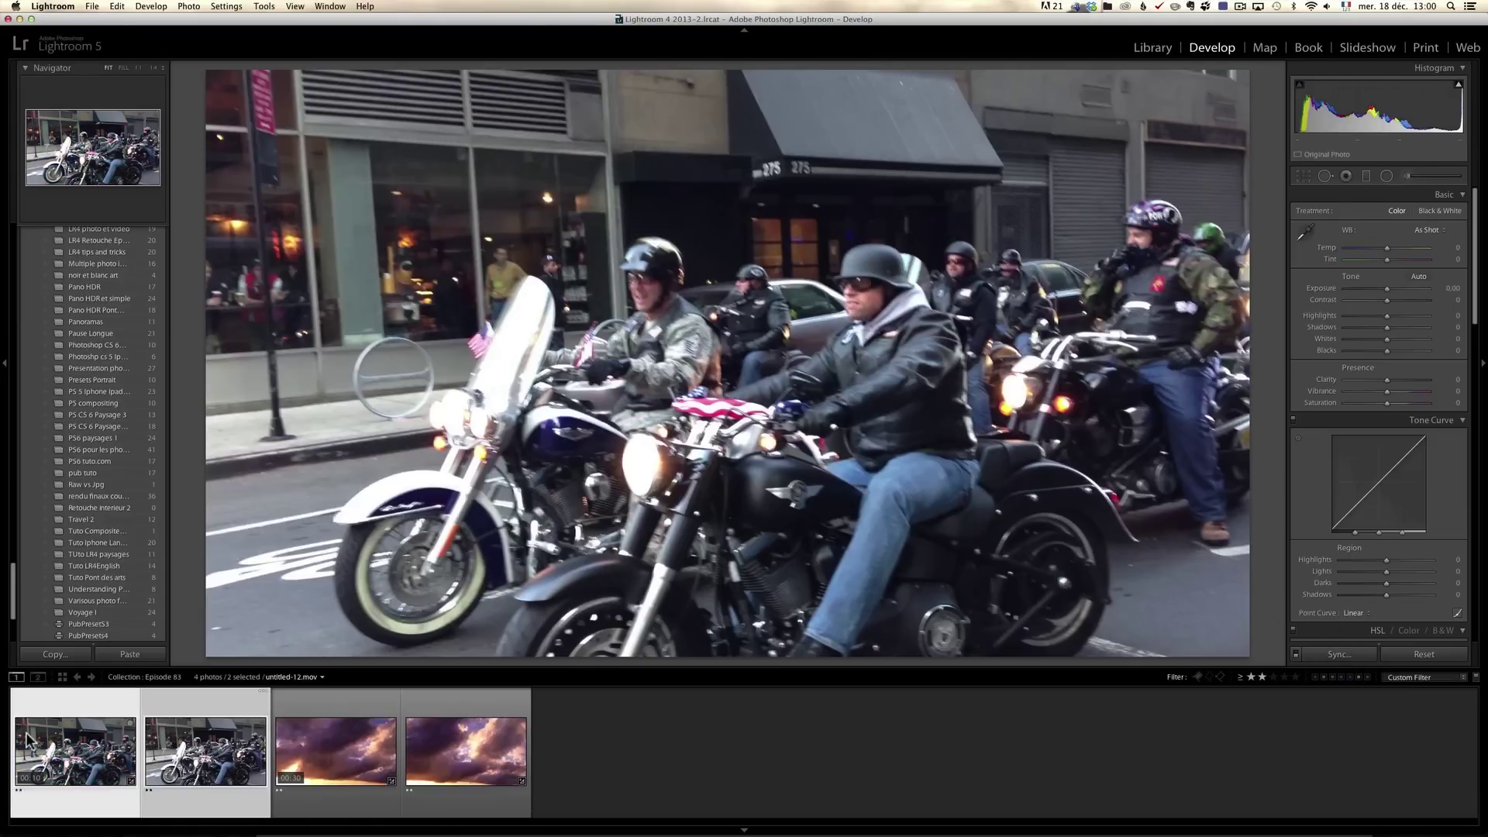
Return to the Library module to view the ungraded motorcycle video
left_click(1148, 49)
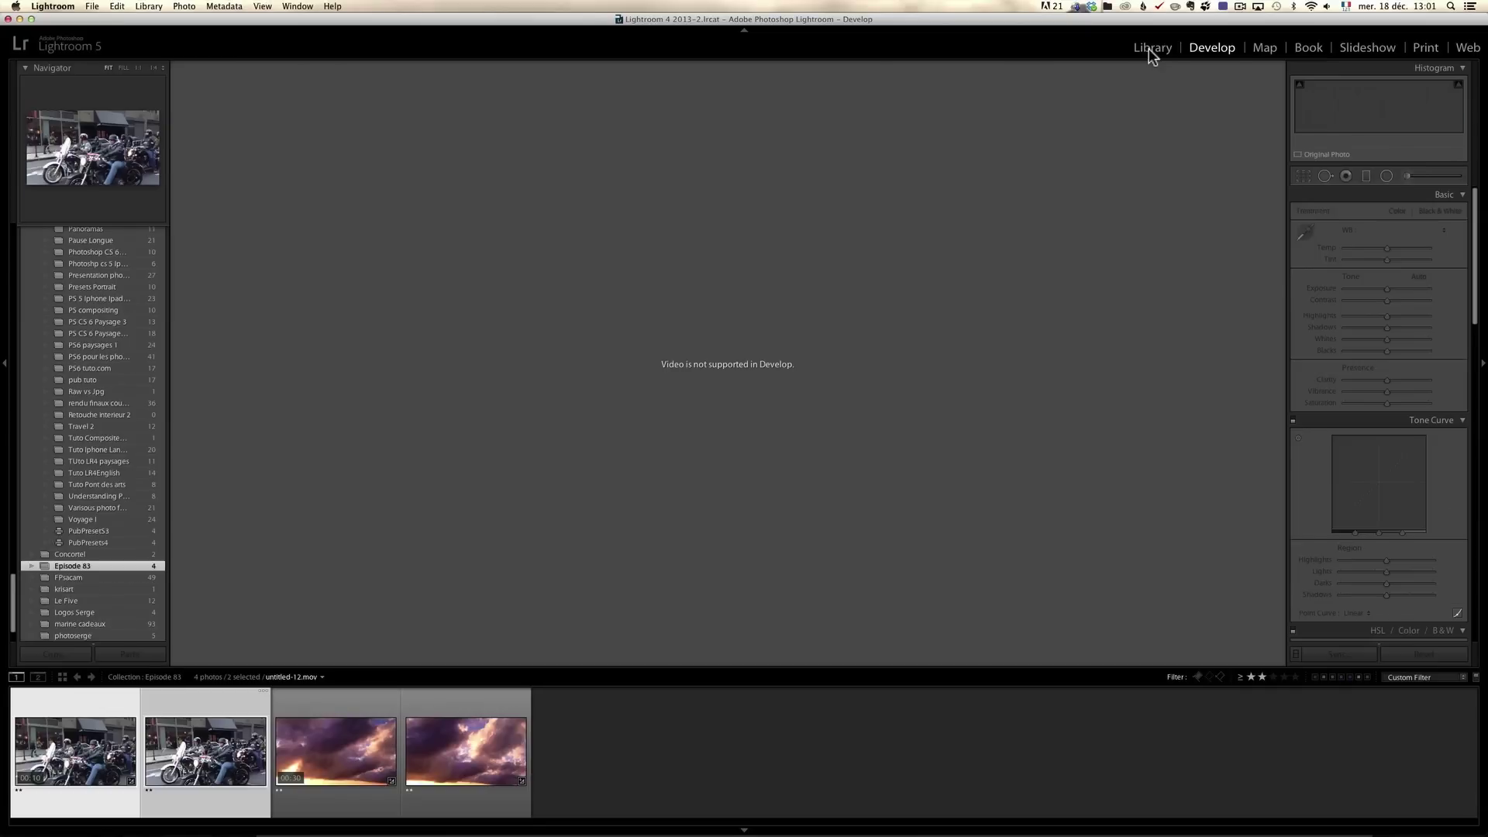